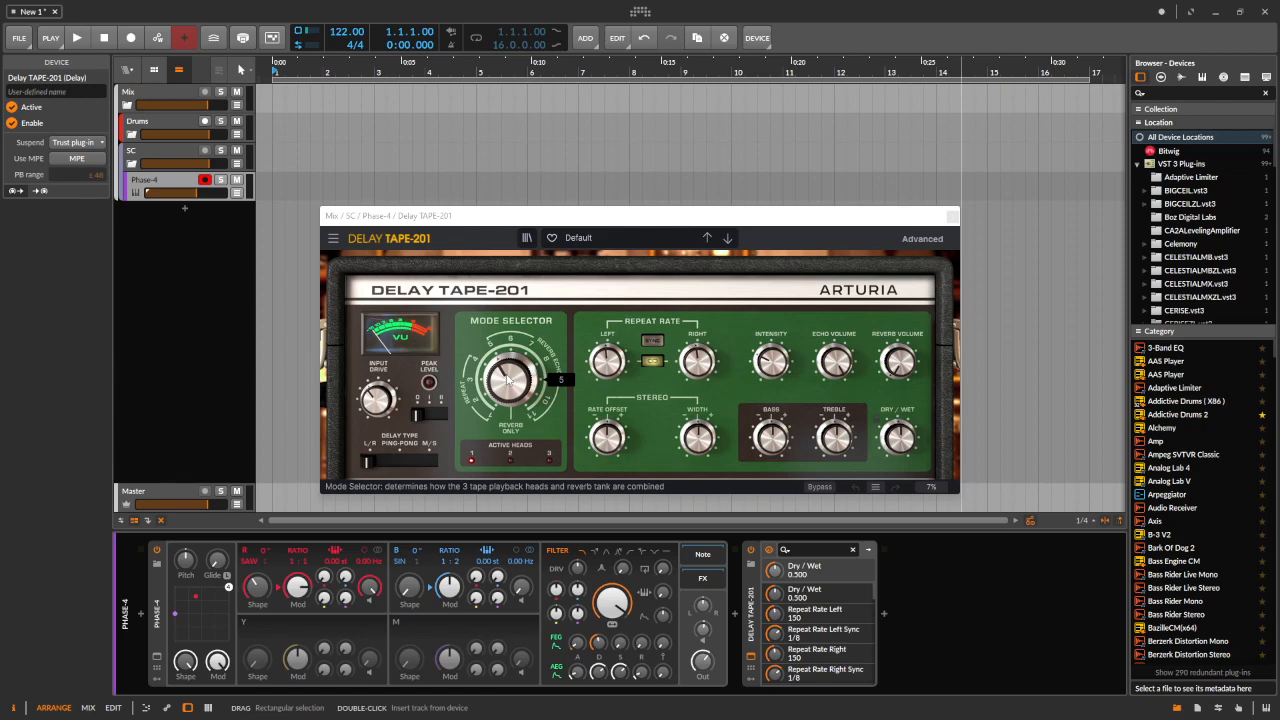
Adjust the Delay TAPE-201 Mode Selector knob to different settings
left_click_drag(508, 378, 508, 390)
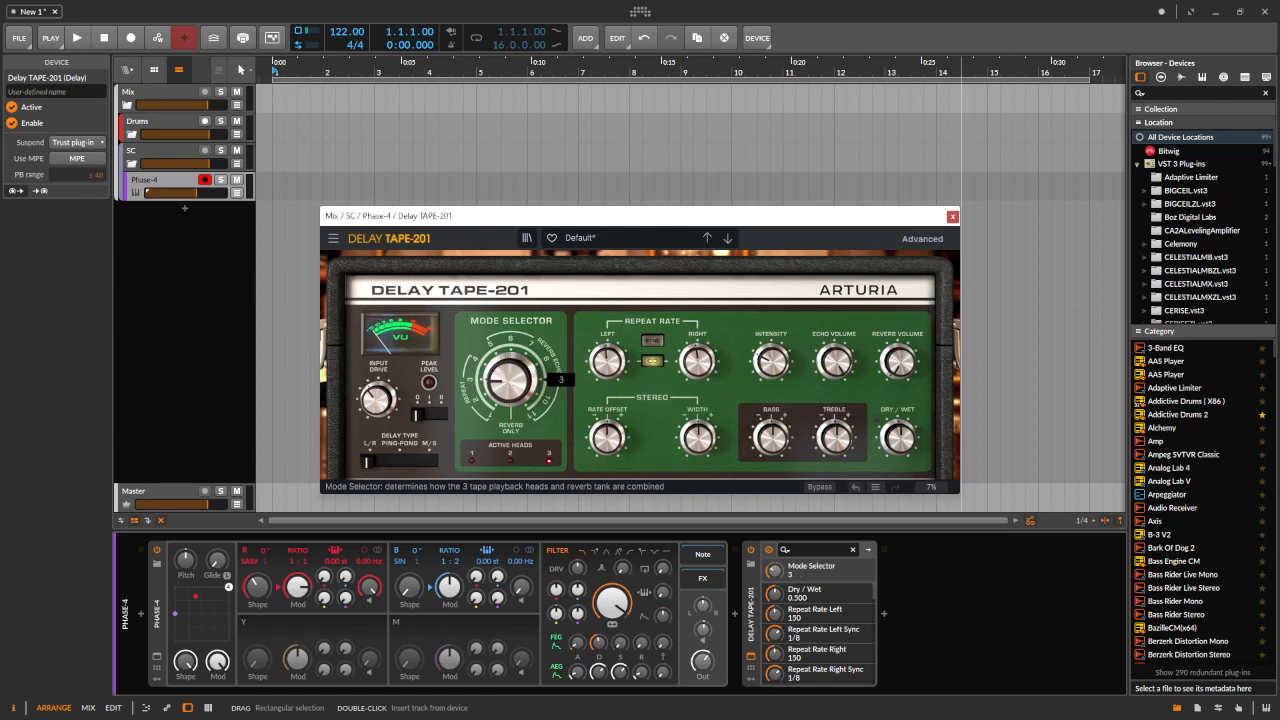
left_click_drag(508, 380, 508, 368)
left_click_drag(508, 378, 508, 404)
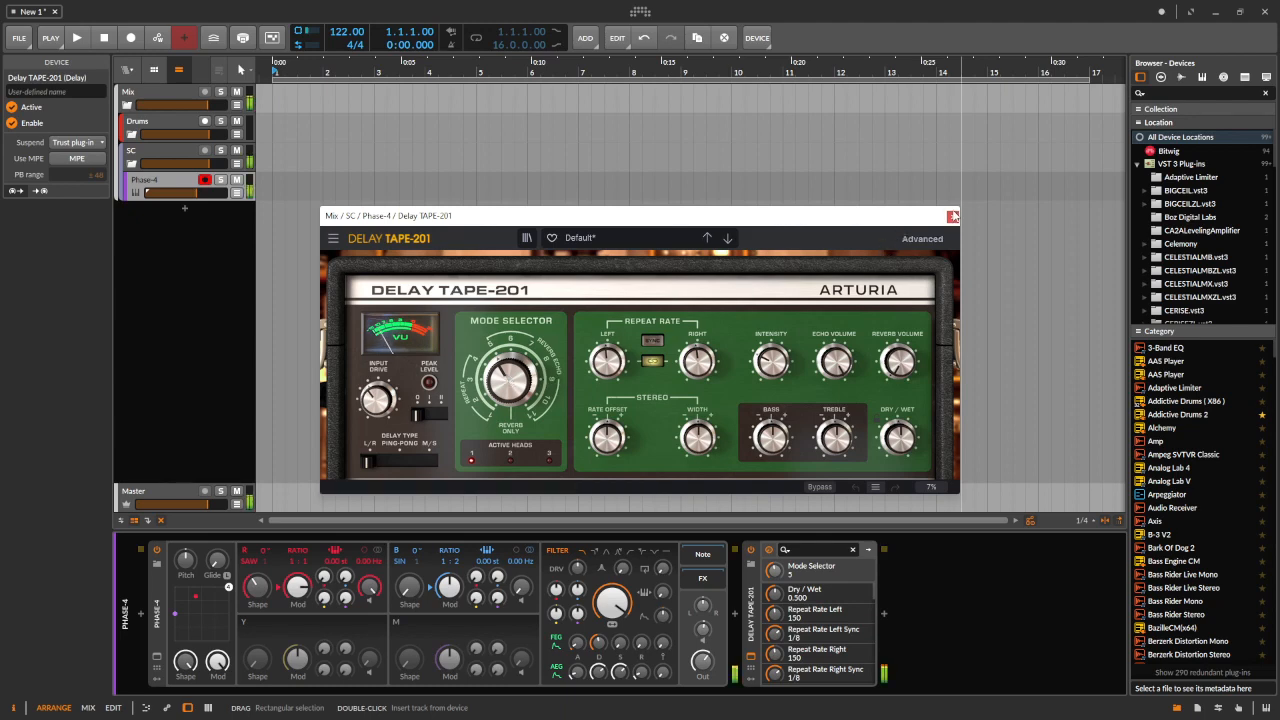
Close the Delay TAPE-201 window and delete the device from the Phase-4 chain
left_click(952, 216)
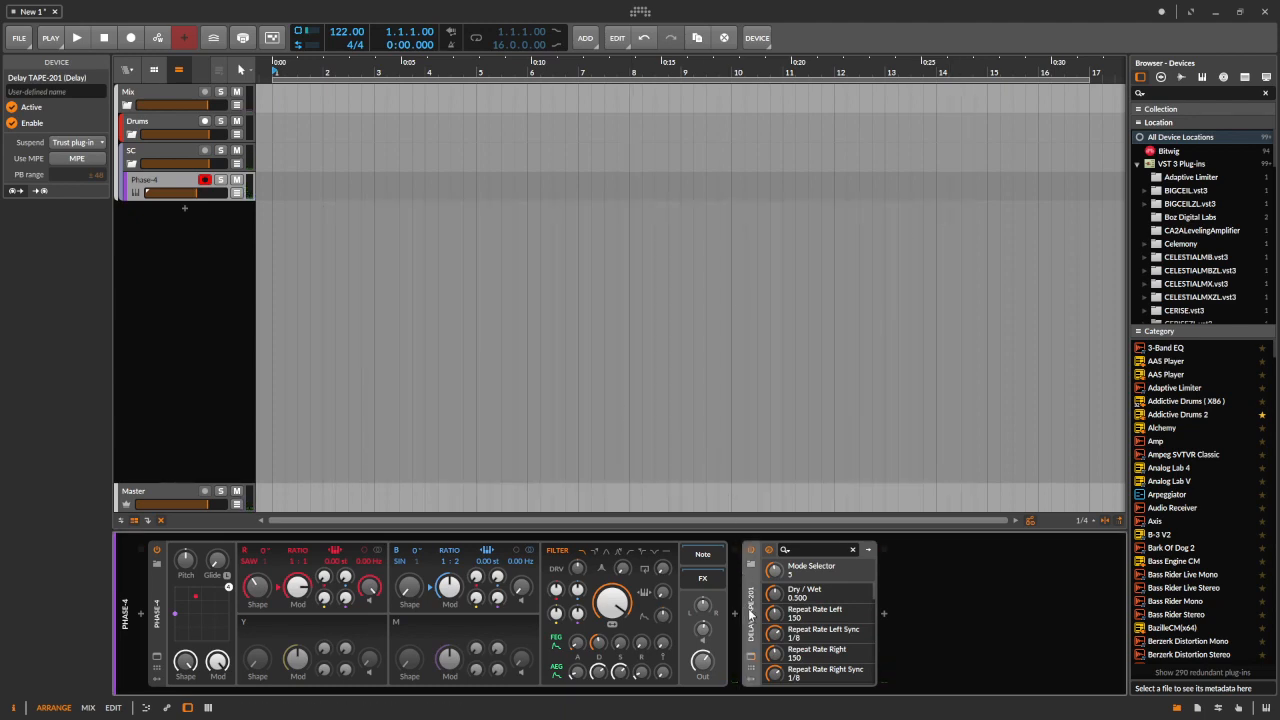
key("Delete")
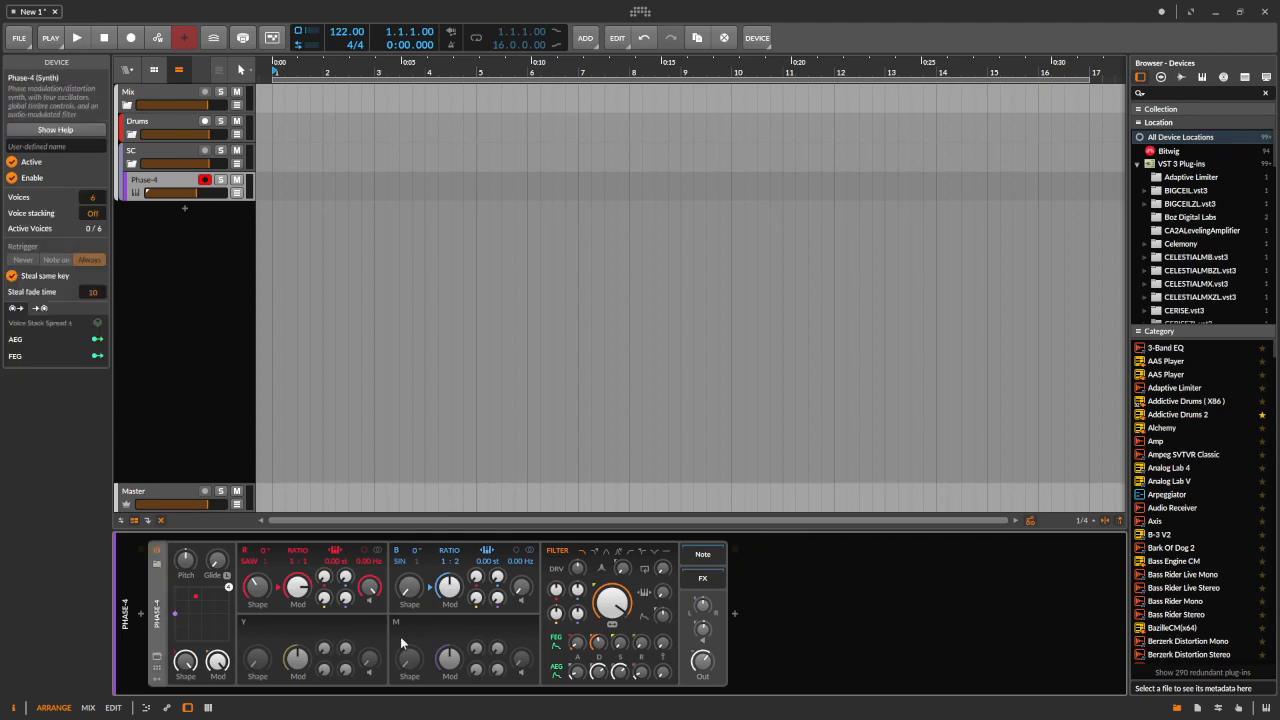
Show the Phase-4 modulator slots and add a Steps modulator by searching for it
left_click(155, 684)
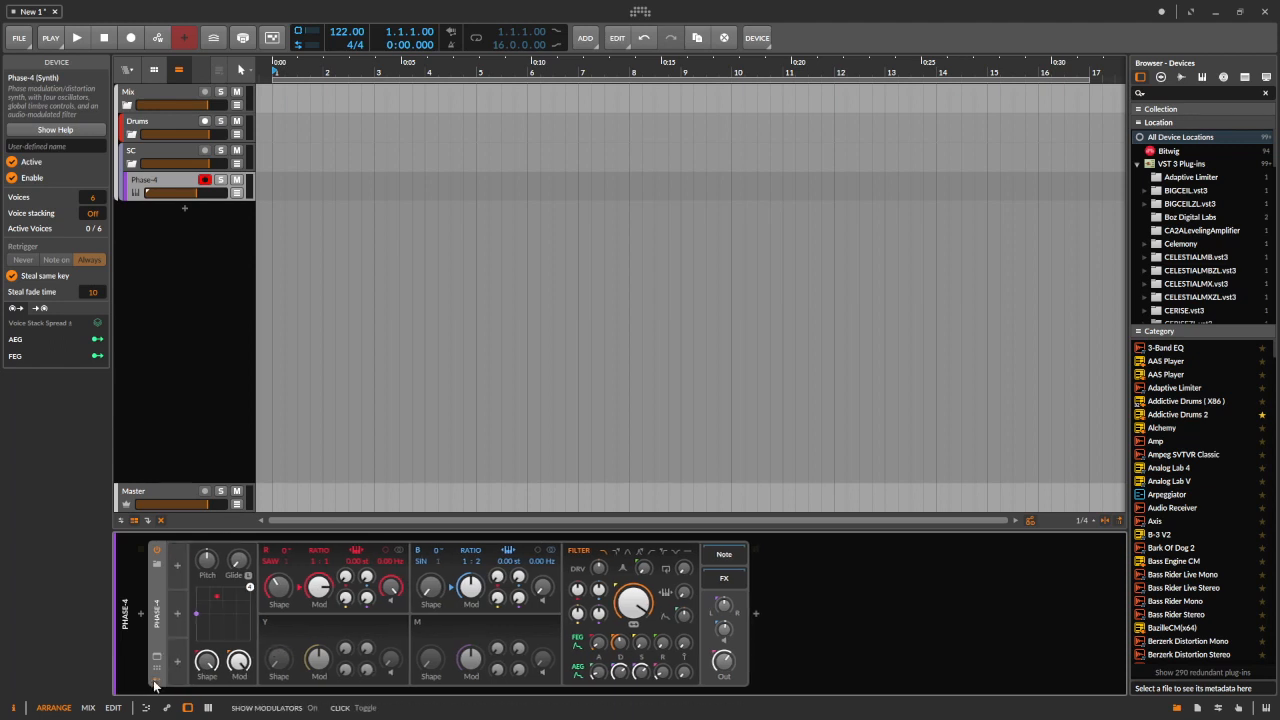
left_click(177, 568)
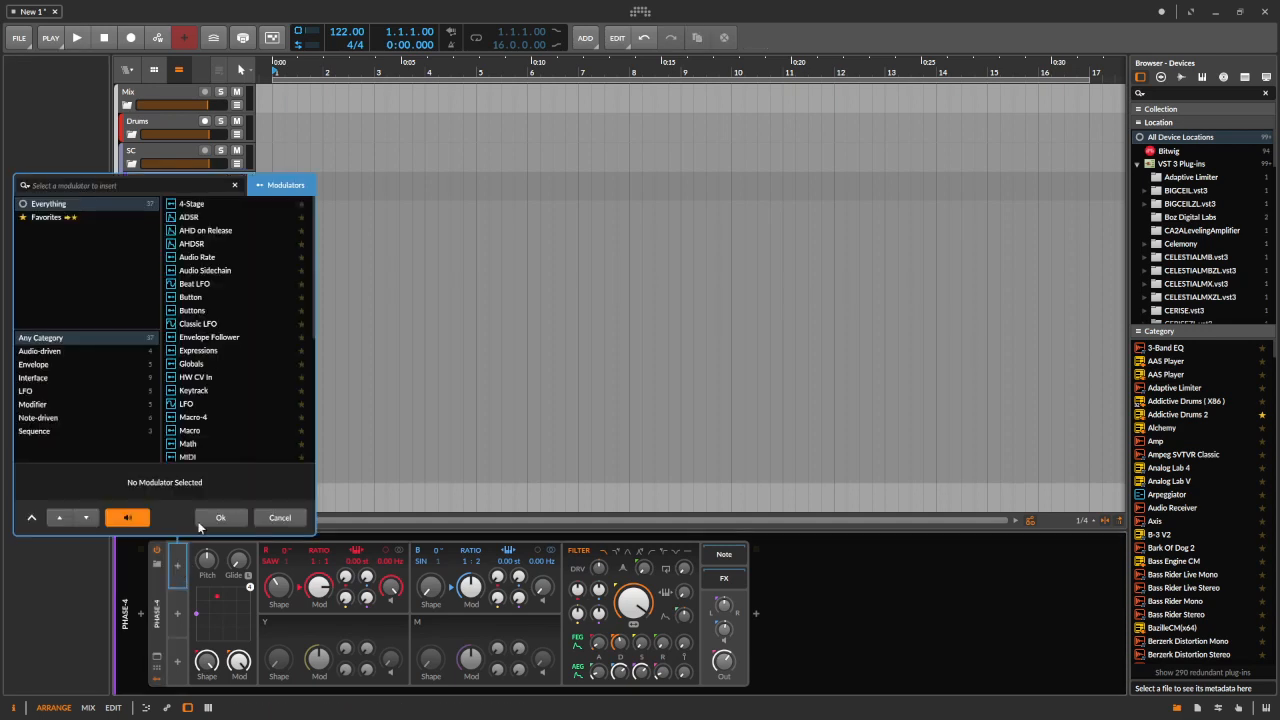
type("ste")
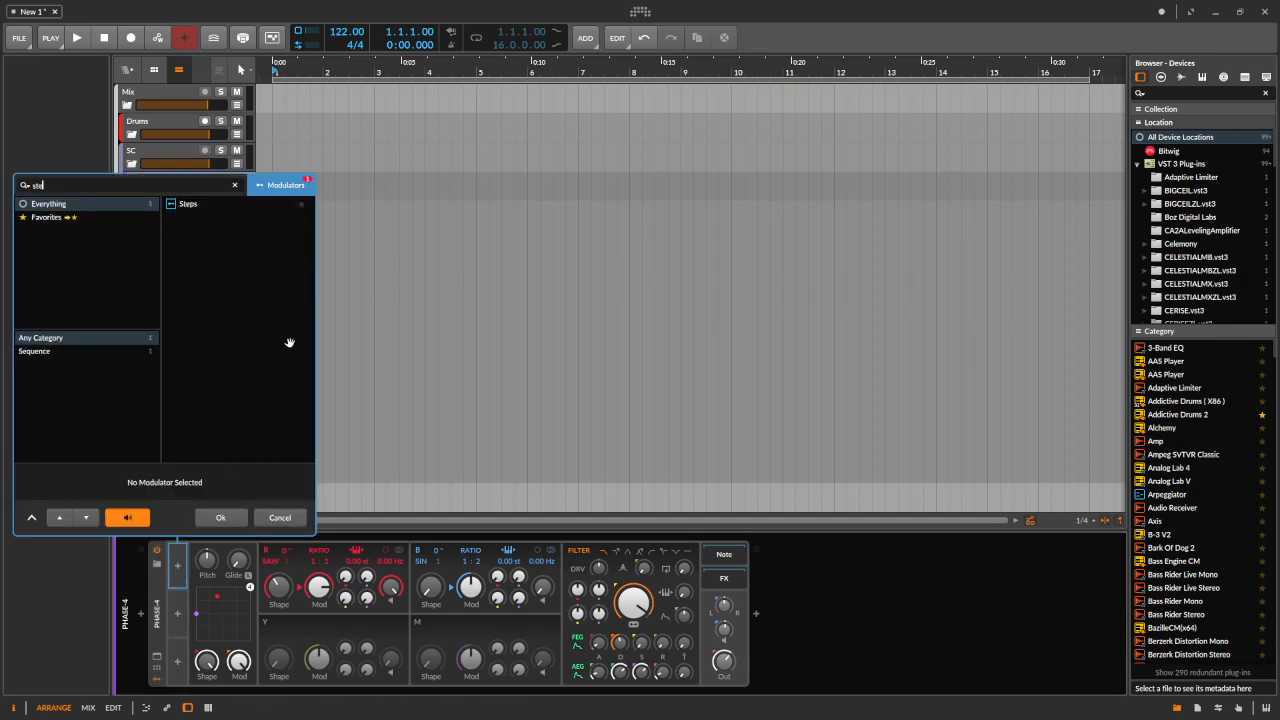
double_click(184, 203)
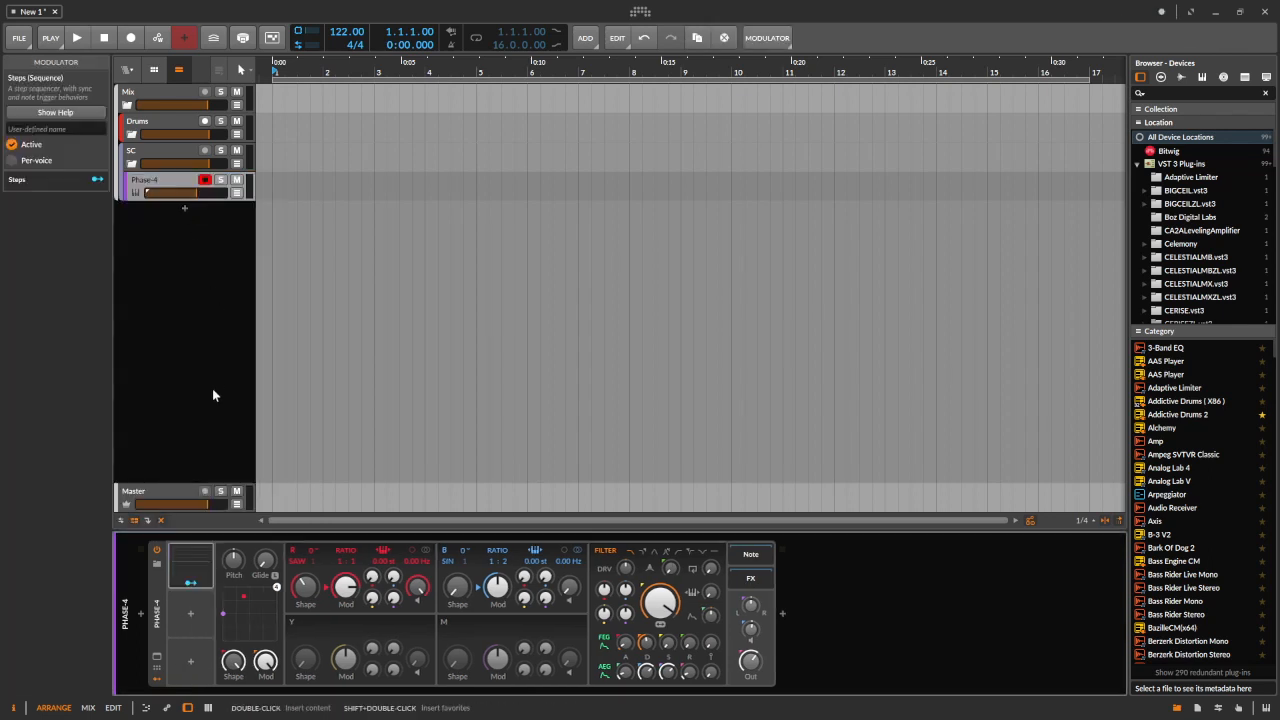
Assign the Steps modulator to the B→R modulation amount at full depth
left_click(190, 586)
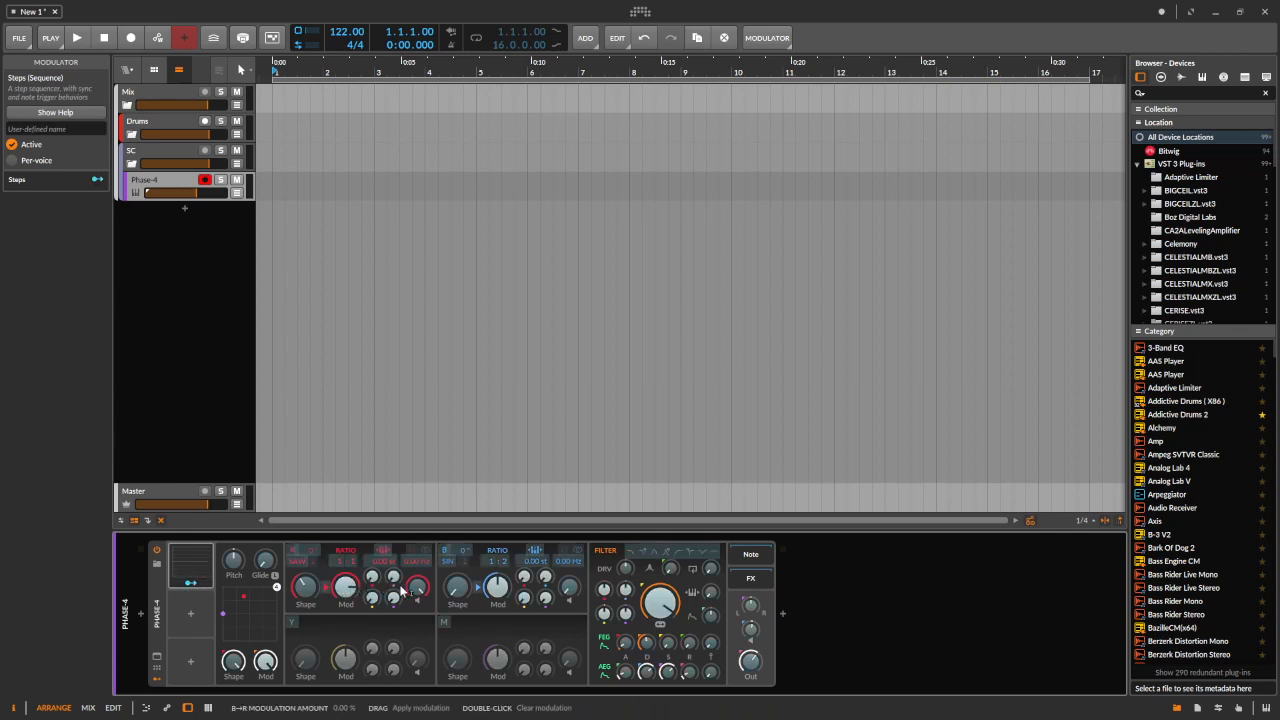
left_click_drag(392, 580, 390, 521)
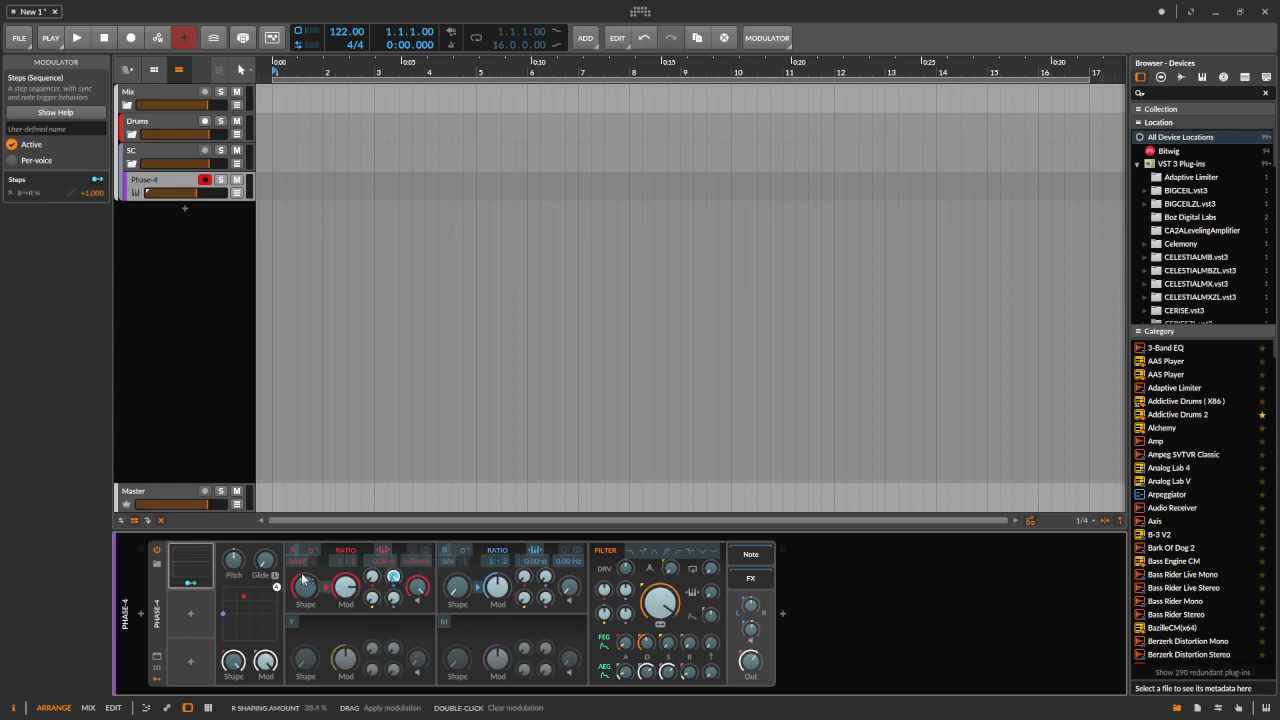
left_click(197, 589)
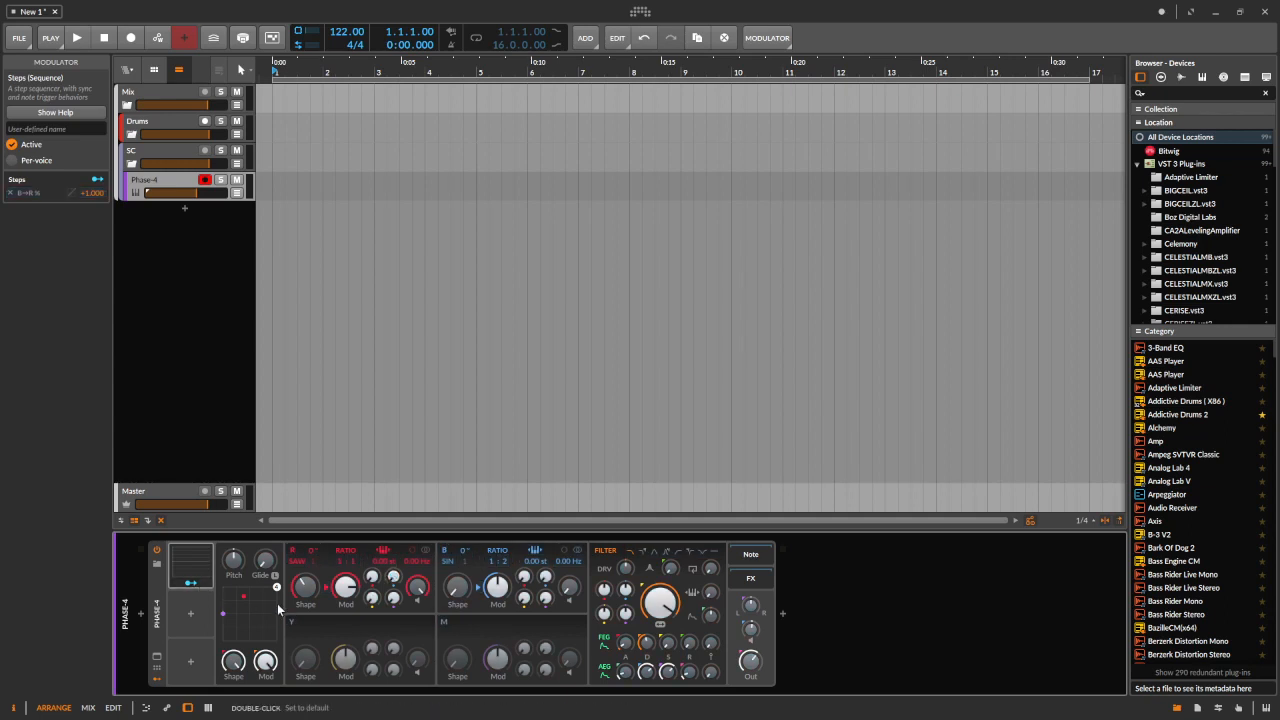
left_click_drag(393, 580, 398, 566)
Open the Steps editor and reduce the sequence to 5 steps
left_click(212, 570)
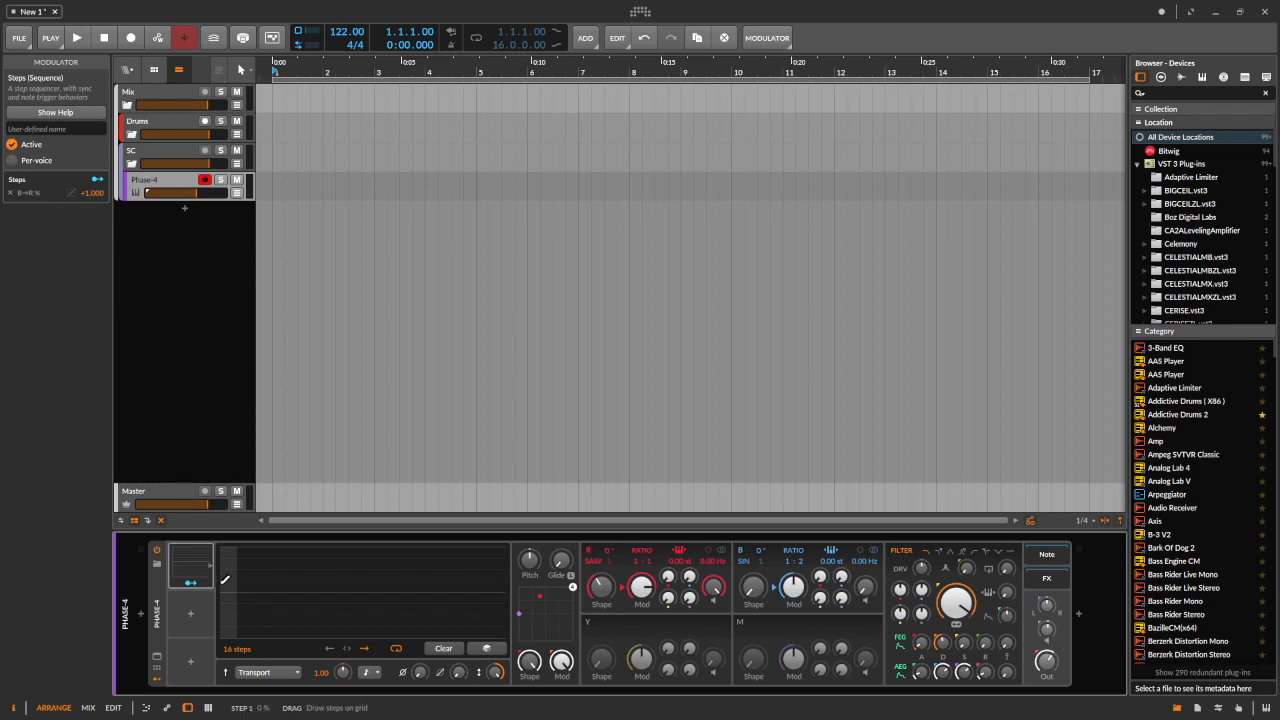
left_click_drag(236, 656, 236, 701)
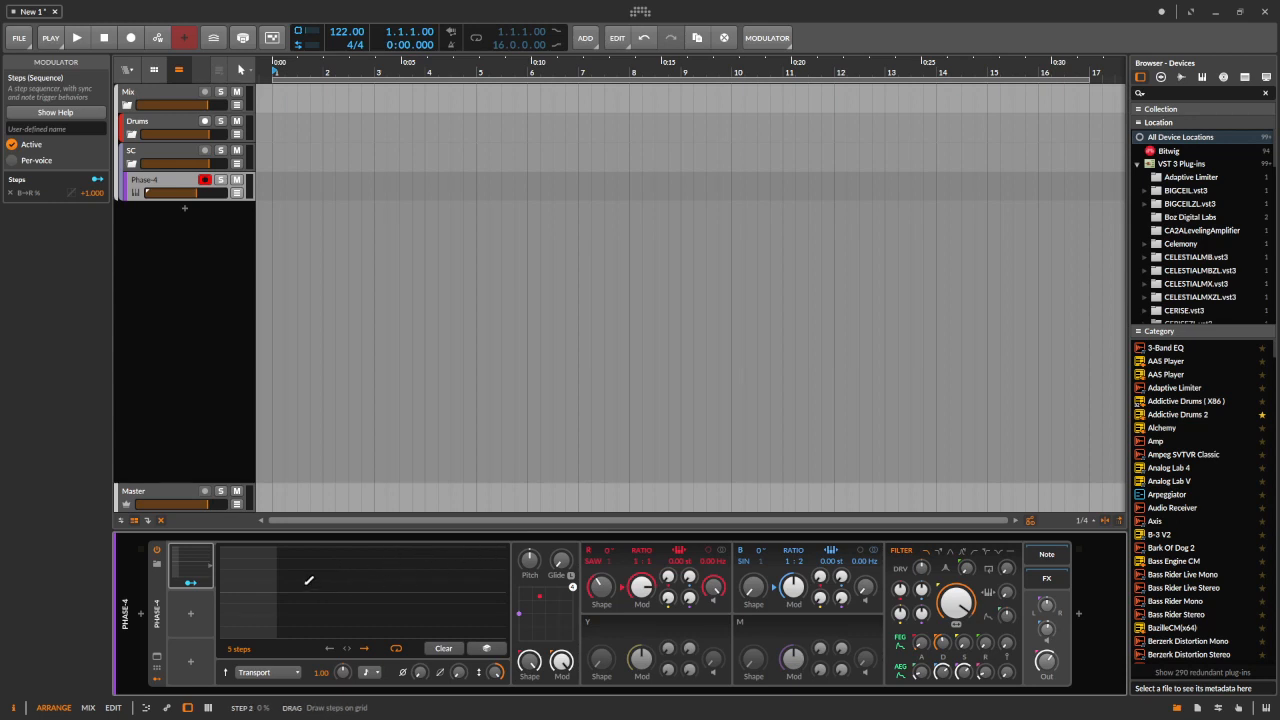
Draw a rising staircase of step values across steps 2 to 5
left_click(308, 577)
left_click(364, 568)
left_click(420, 556)
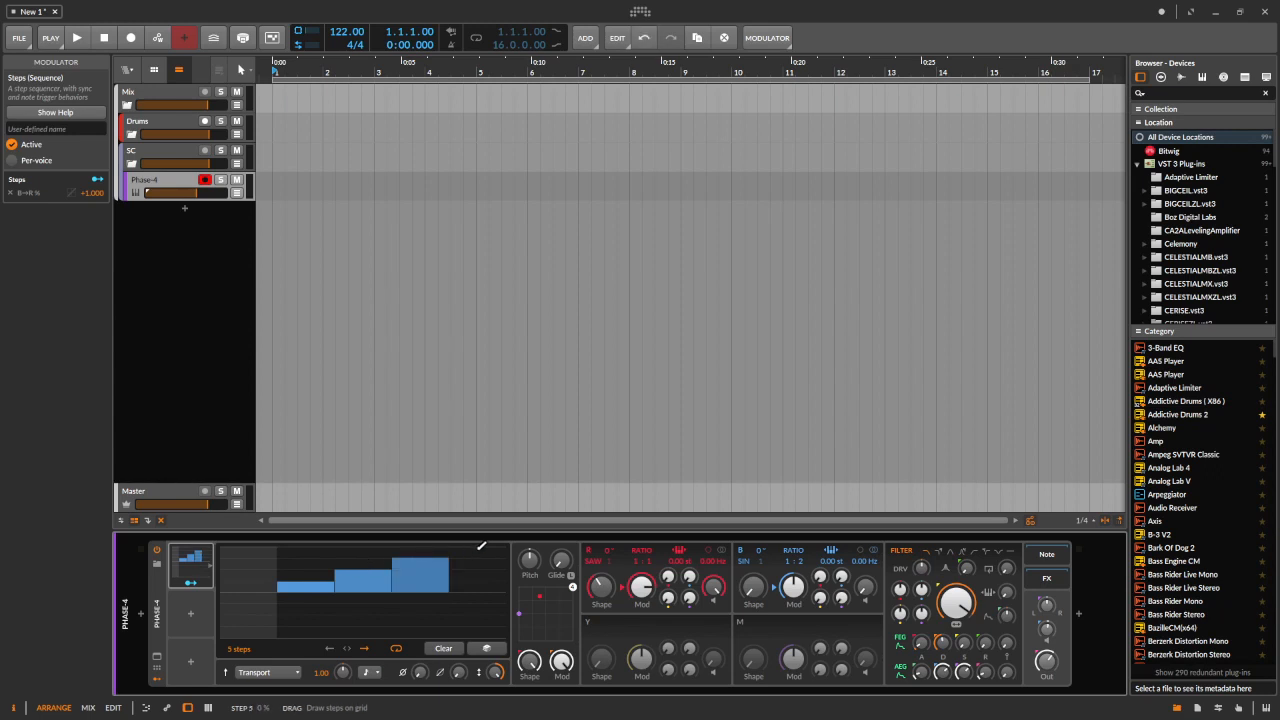
left_click(486, 546)
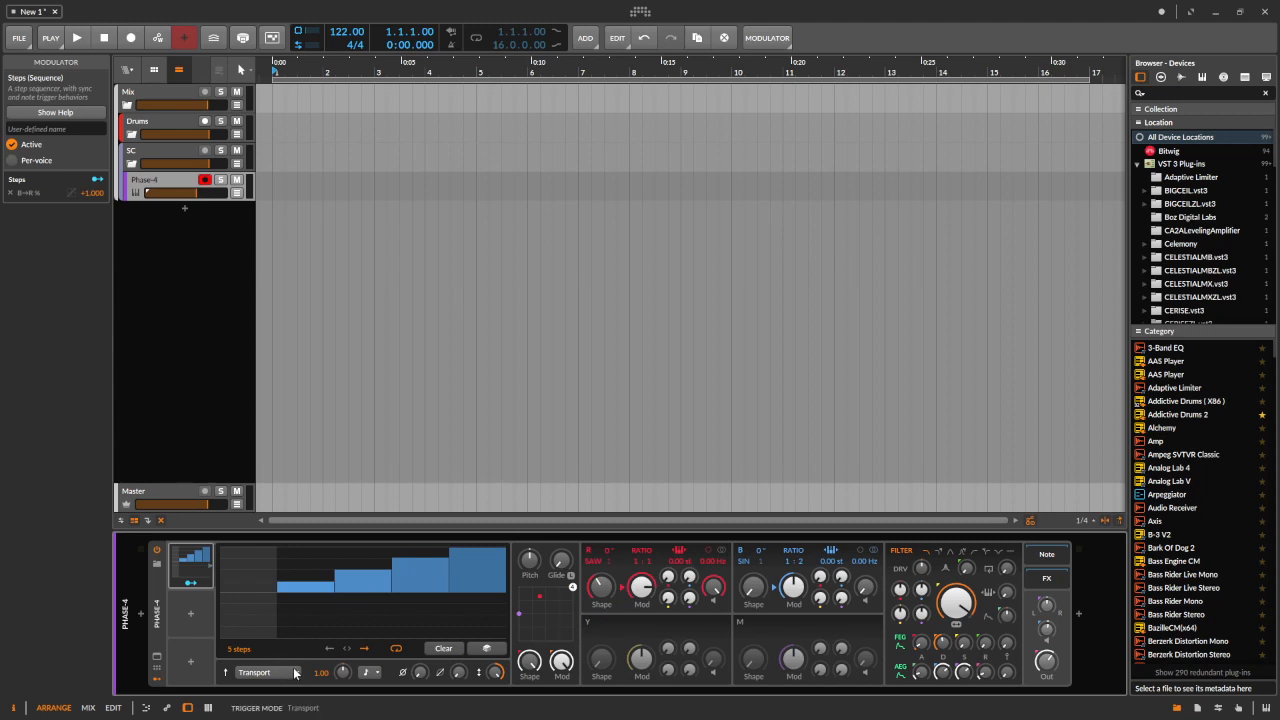
Start and stop playback to audition the stepped modulation
left_click(77, 38)
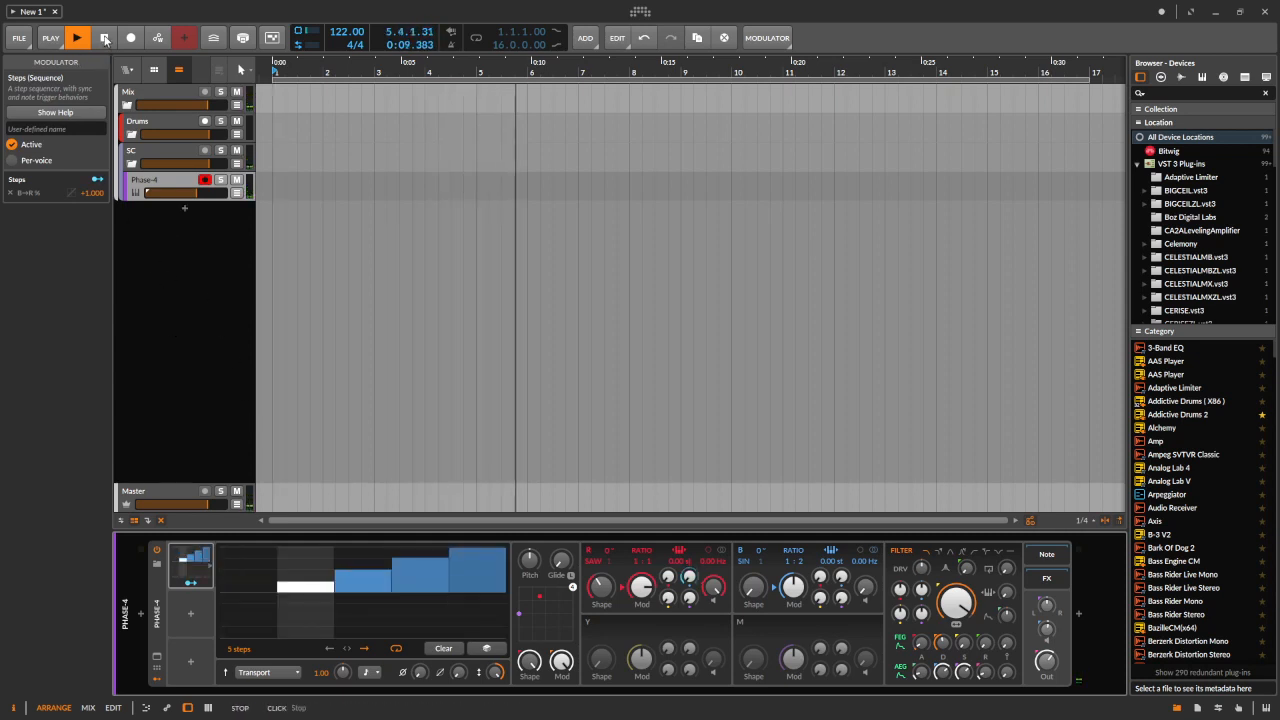
left_click(104, 38)
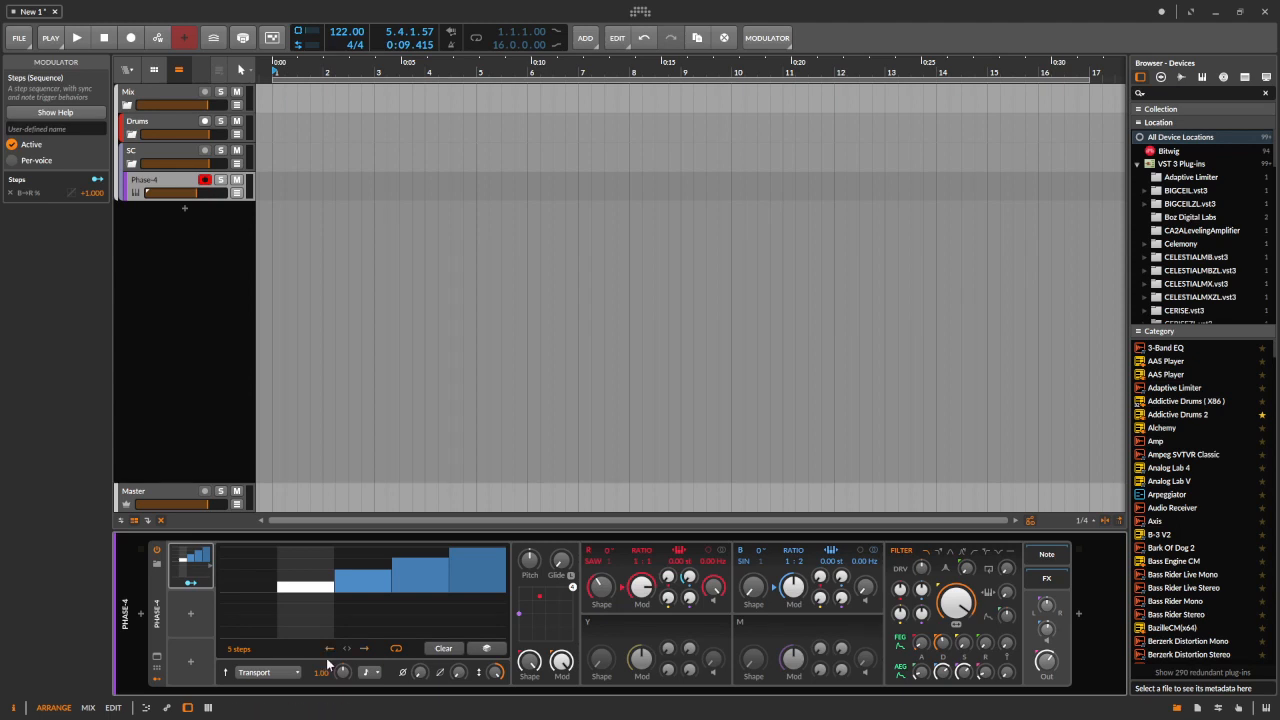
left_click(78, 41)
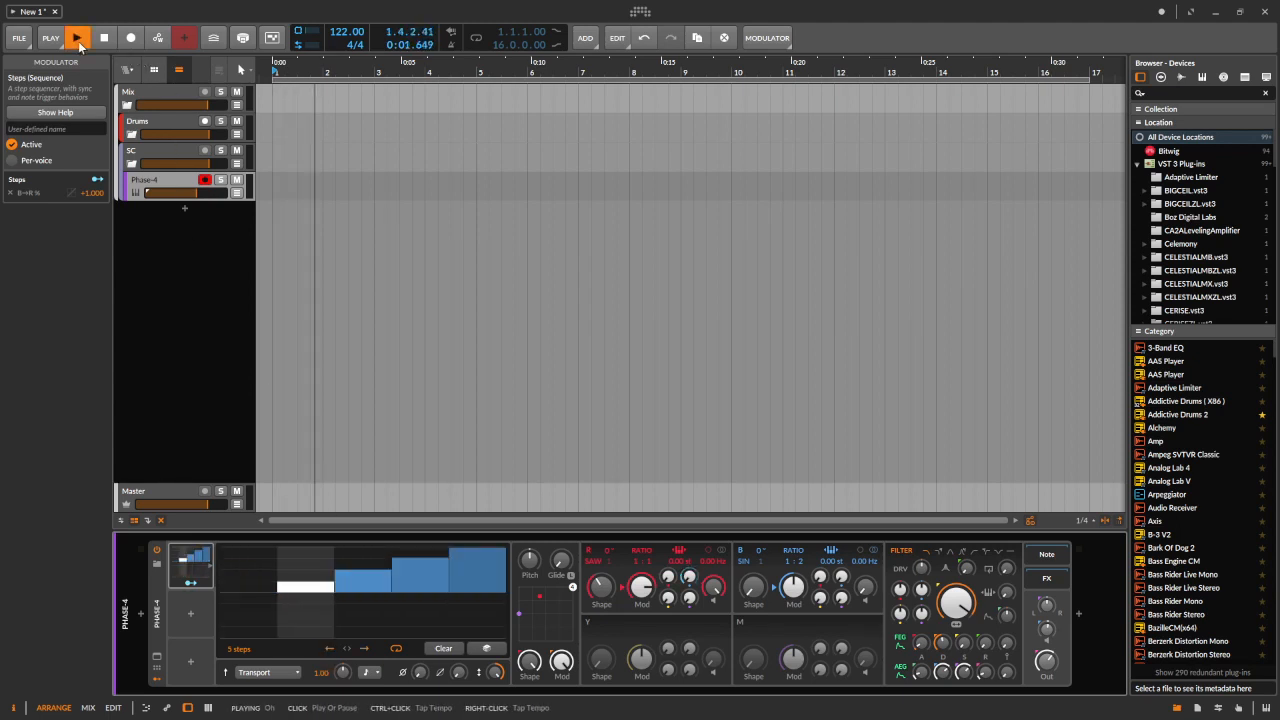
Toggle the Steps modulator's ping-pong direction and loop options
left_click(344, 650)
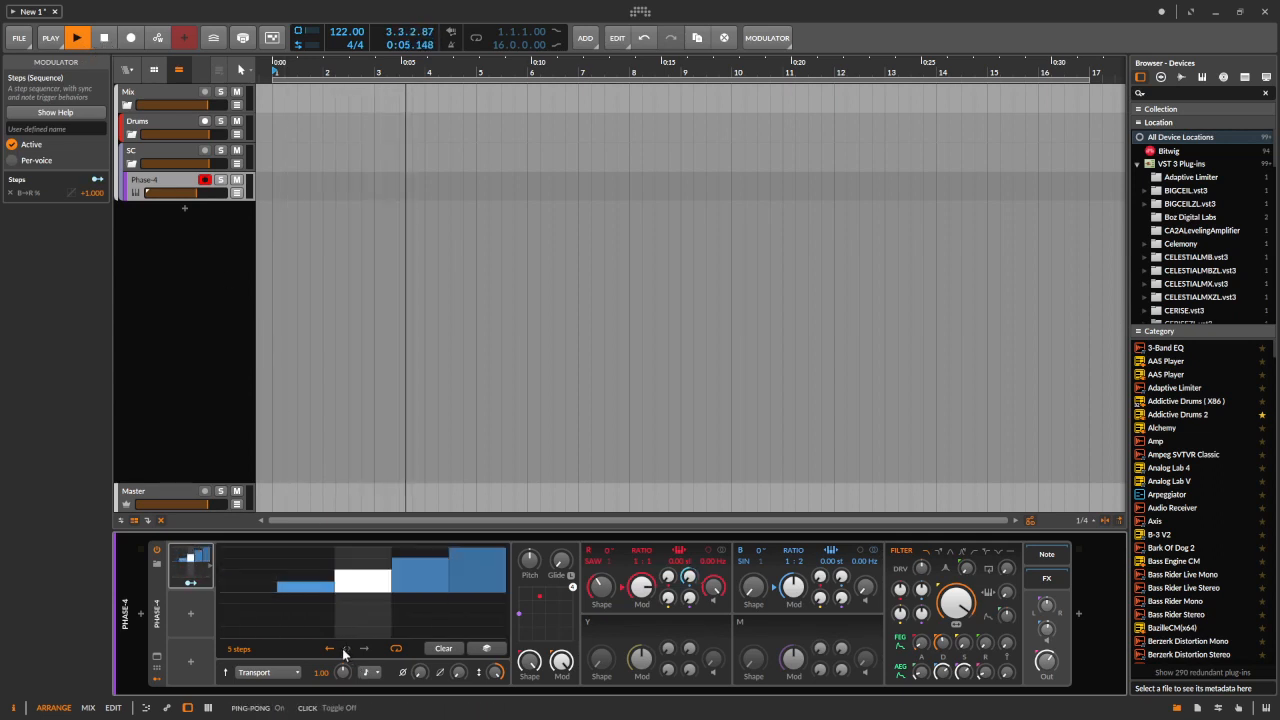
left_click(396, 650)
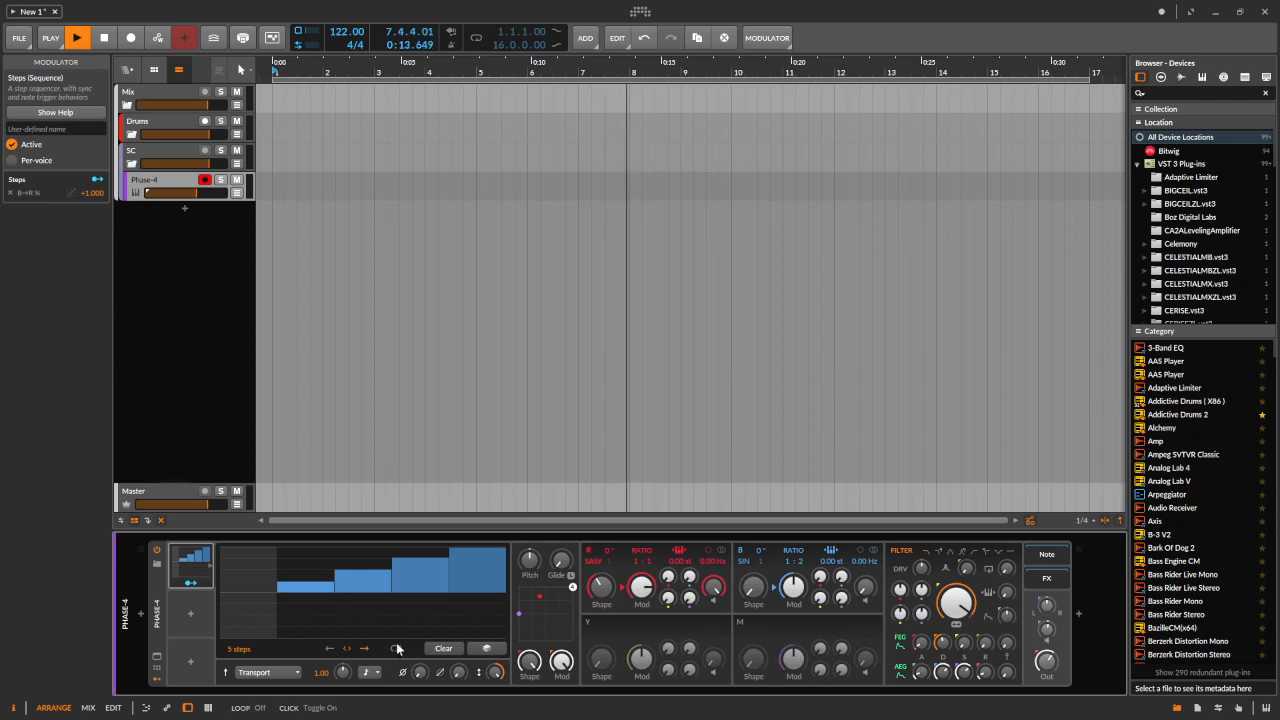
Start and stop playback repeatedly to audition the modulator's behaviour
key("space")
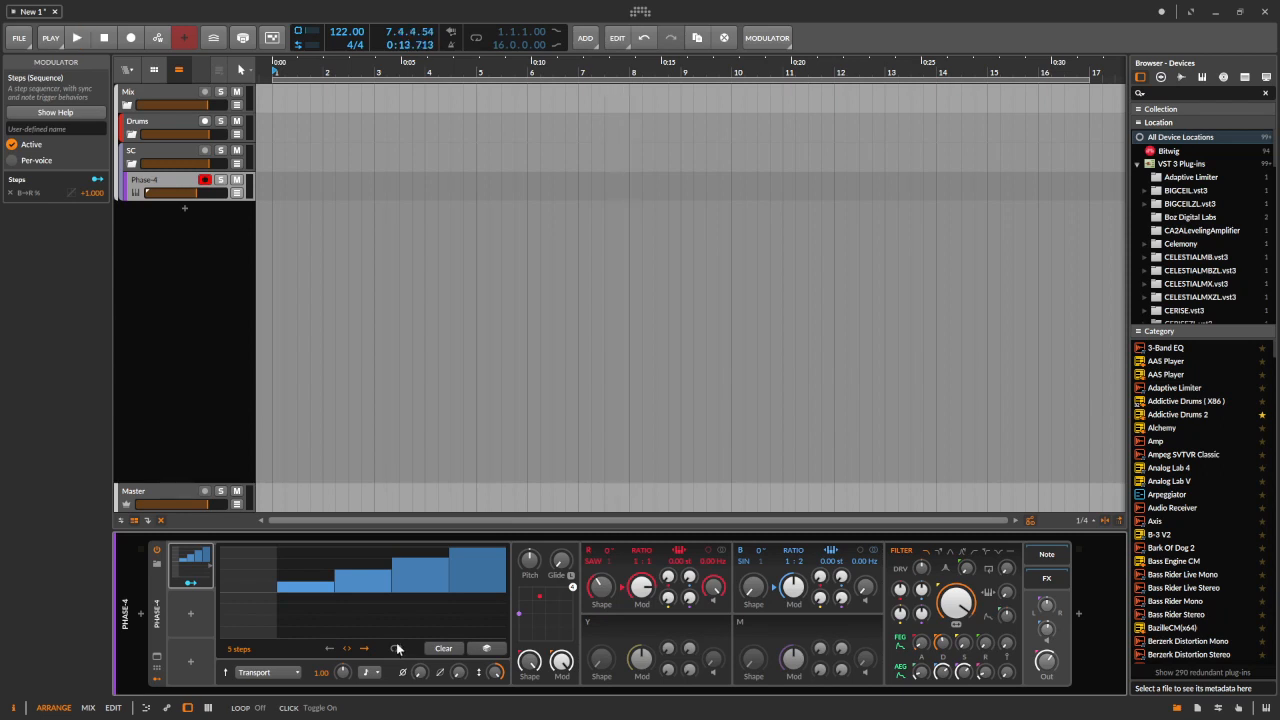
key("space")
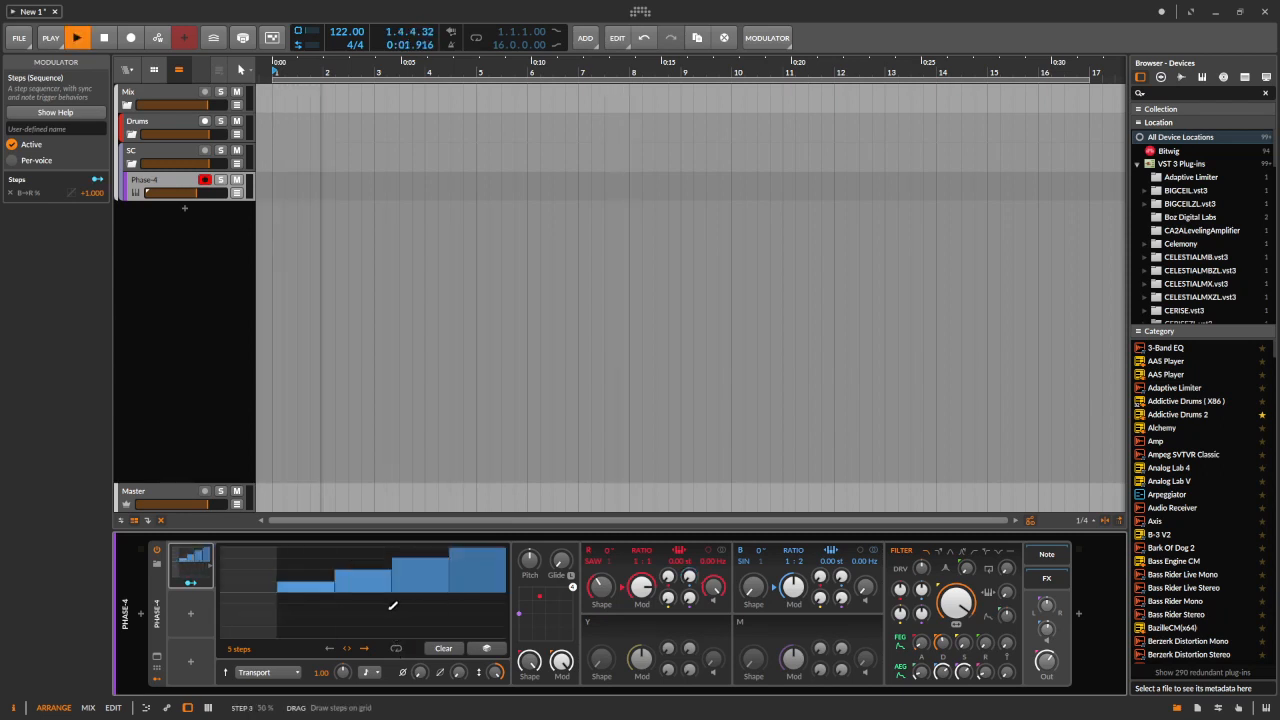
key("space")
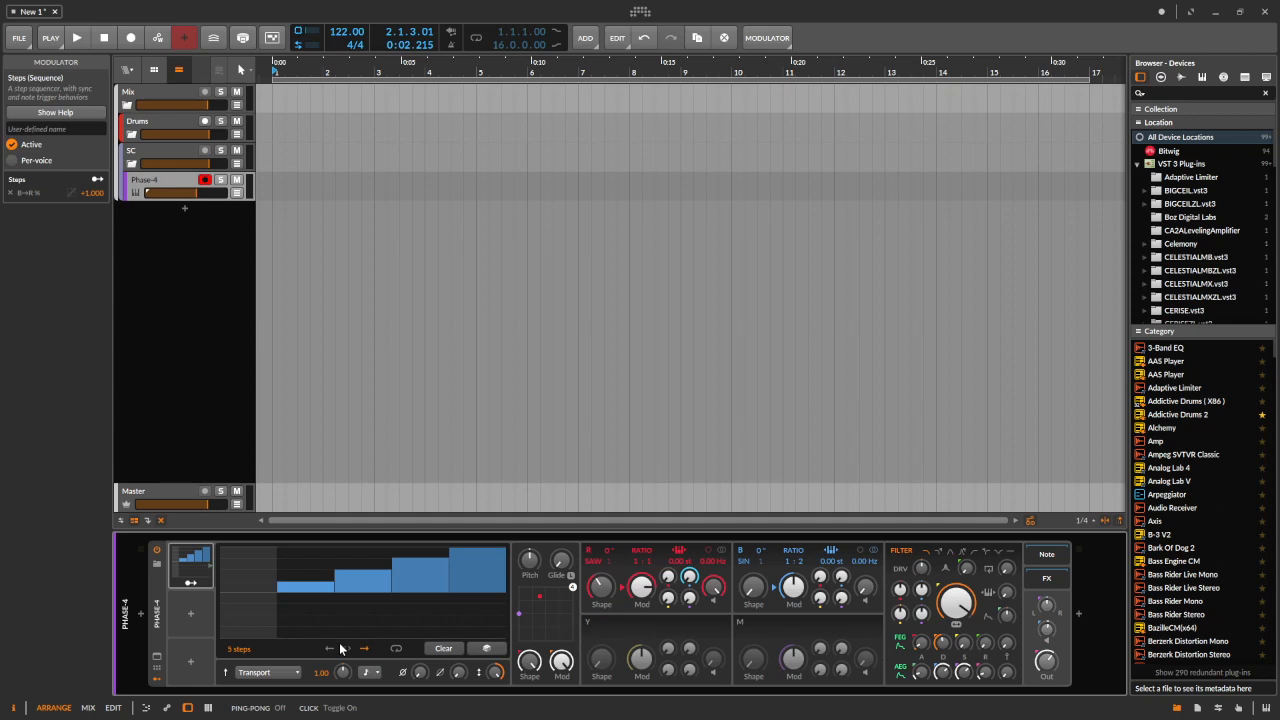
key("space")
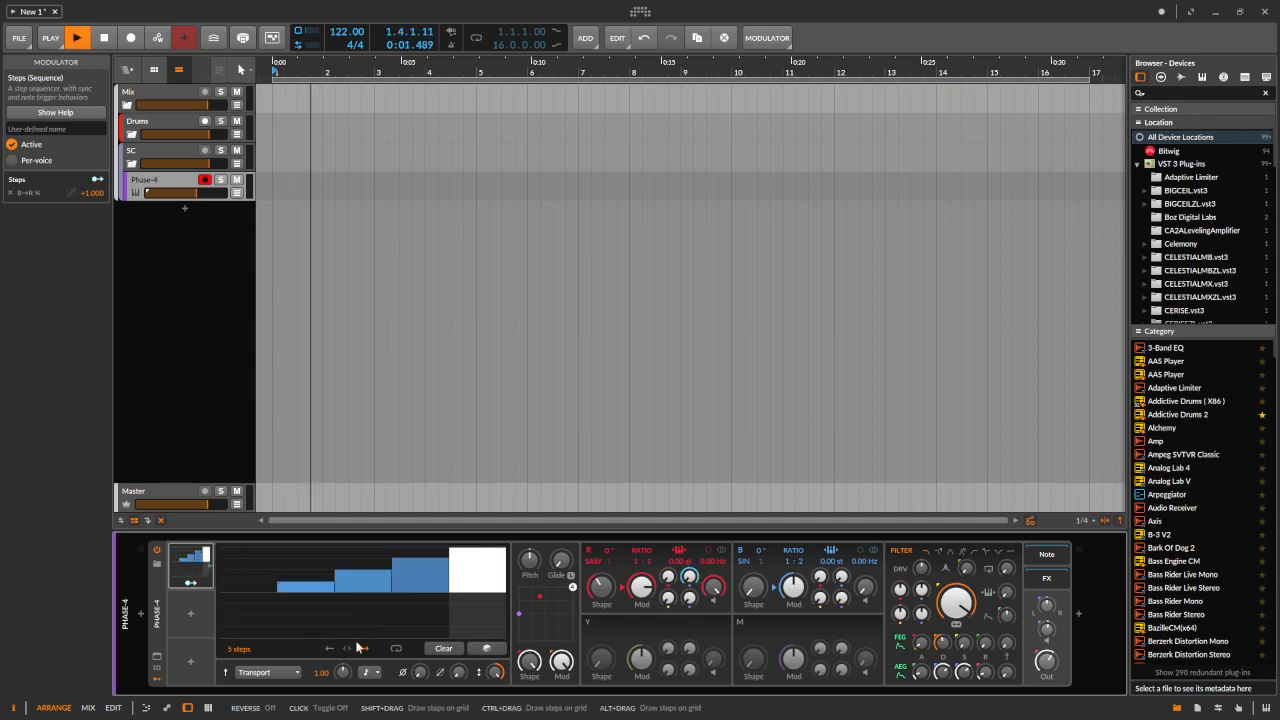
key("space")
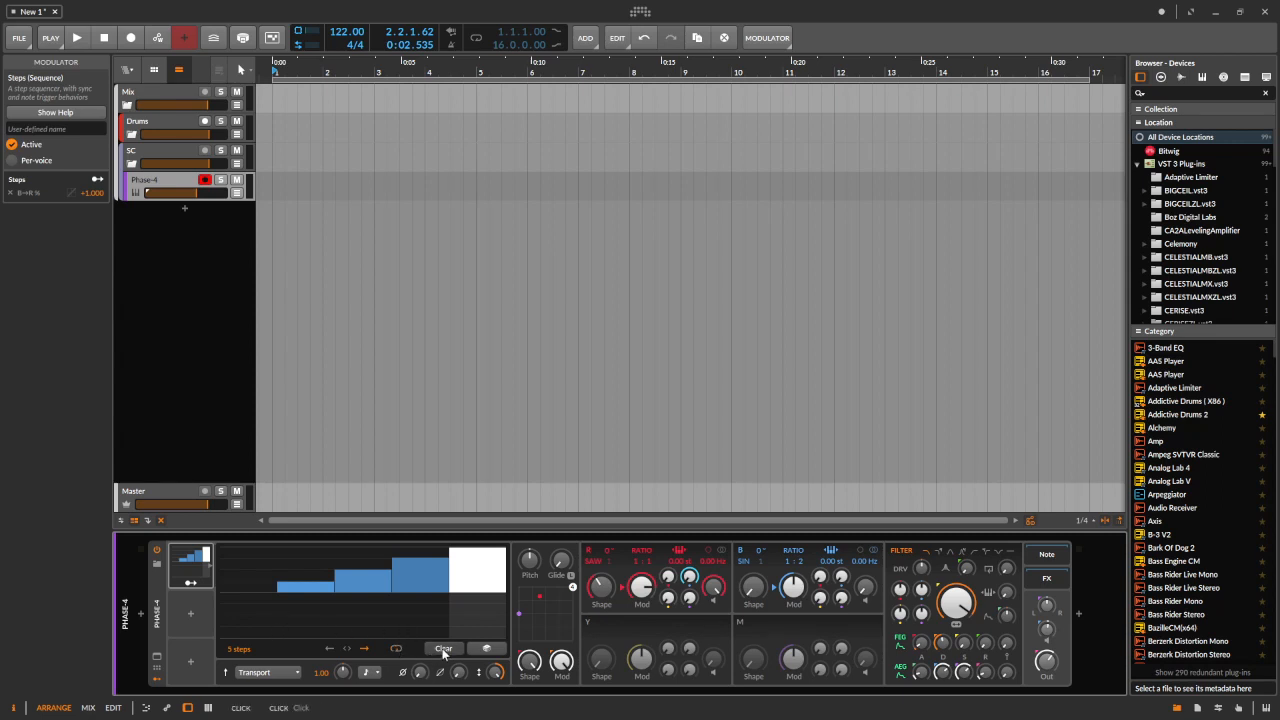
Clear the step pattern and delete the Steps modulator
left_click(443, 649)
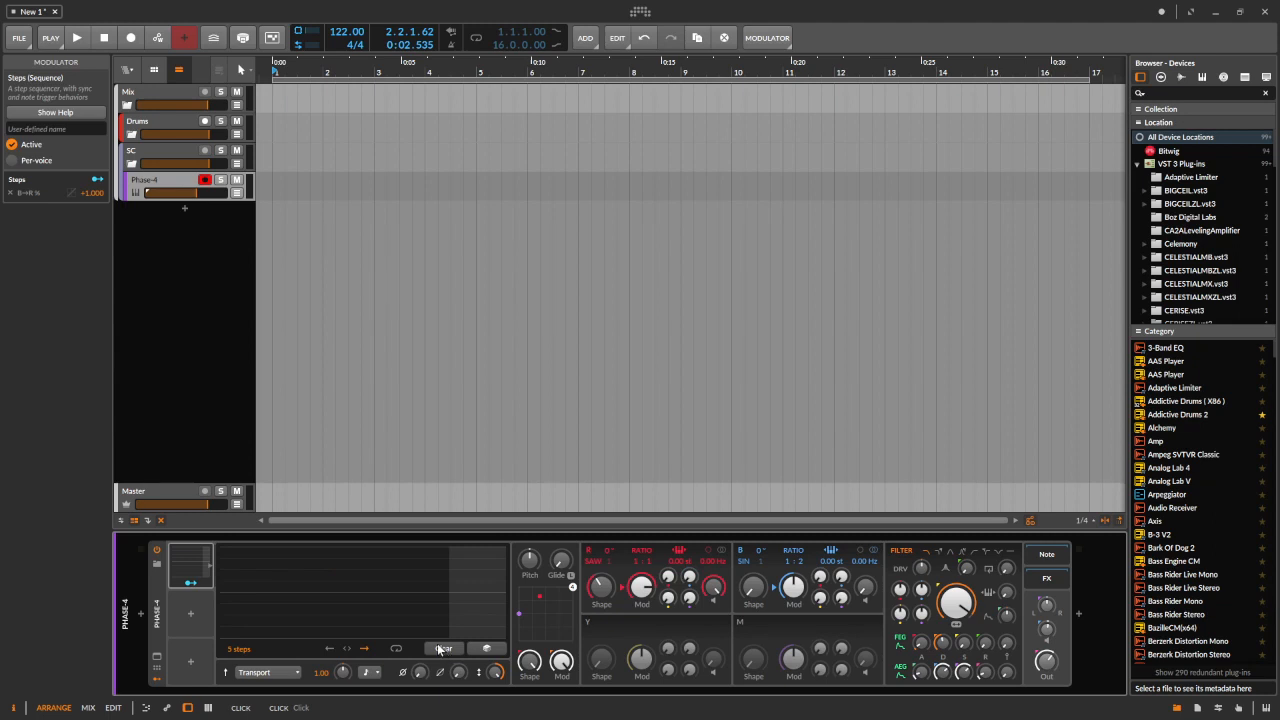
key("Delete")
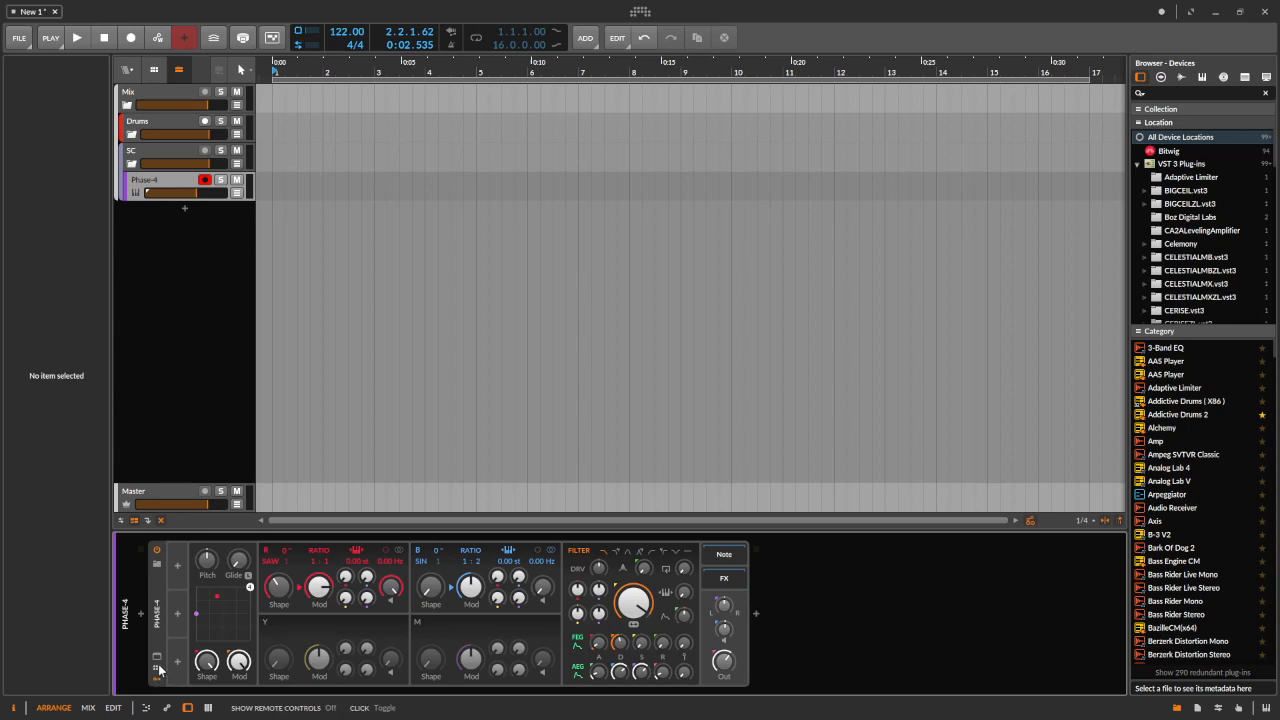
Add a new Steps modulator from the modulator browser by searching for steps
left_click(178, 568)
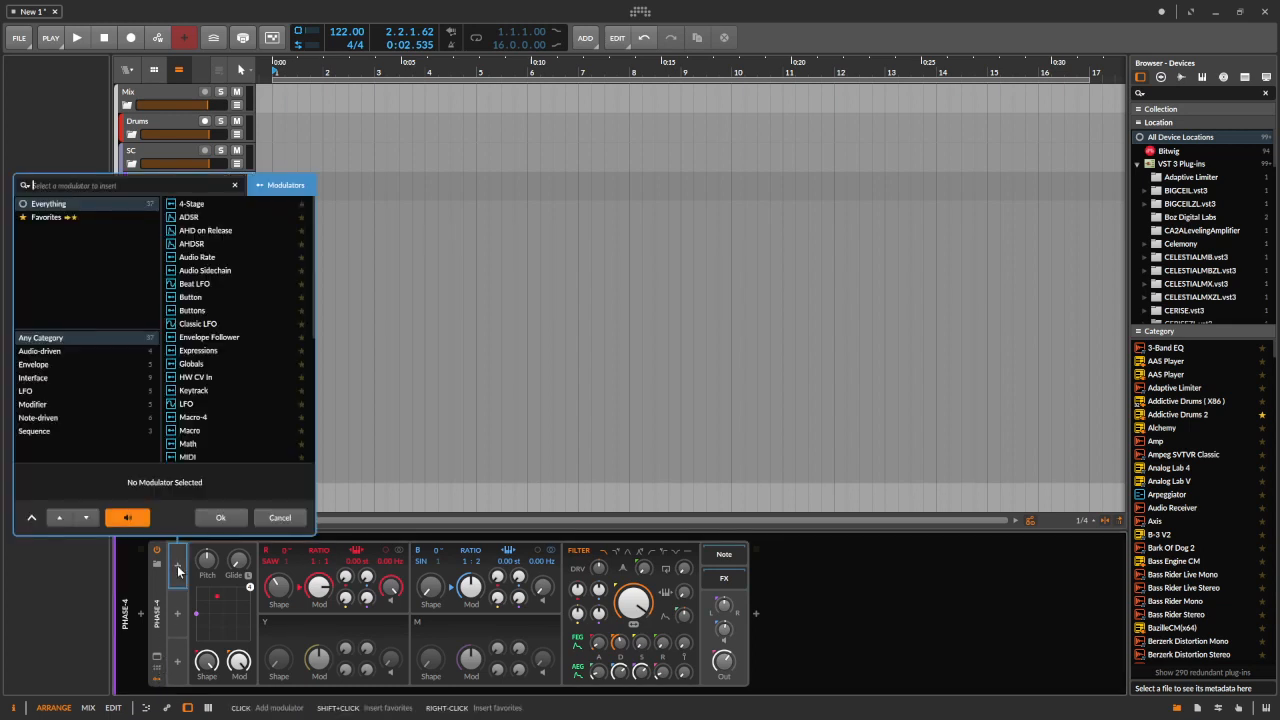
type("steps")
double_click(180, 205)
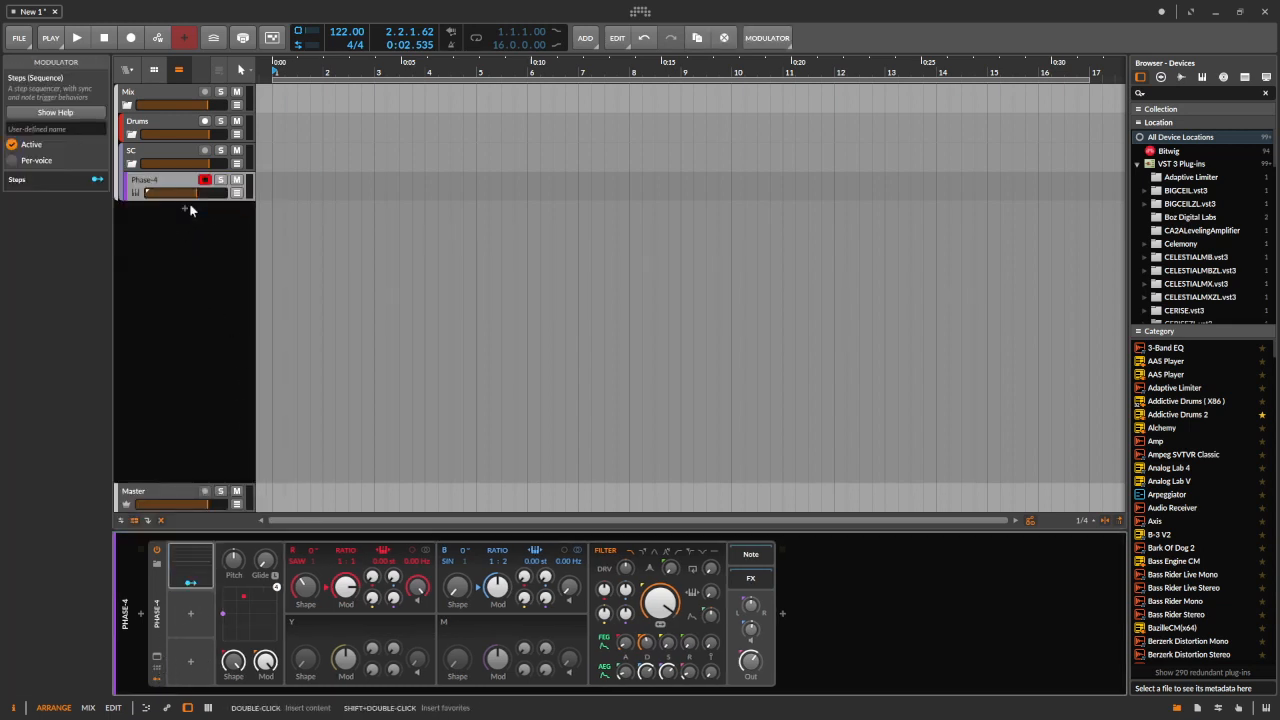
Route the new Steps modulator to the B→R modulation amount at full depth
left_click_drag(194, 585, 470, 556)
left_click_drag(393, 577, 393, 470)
left_click(196, 583)
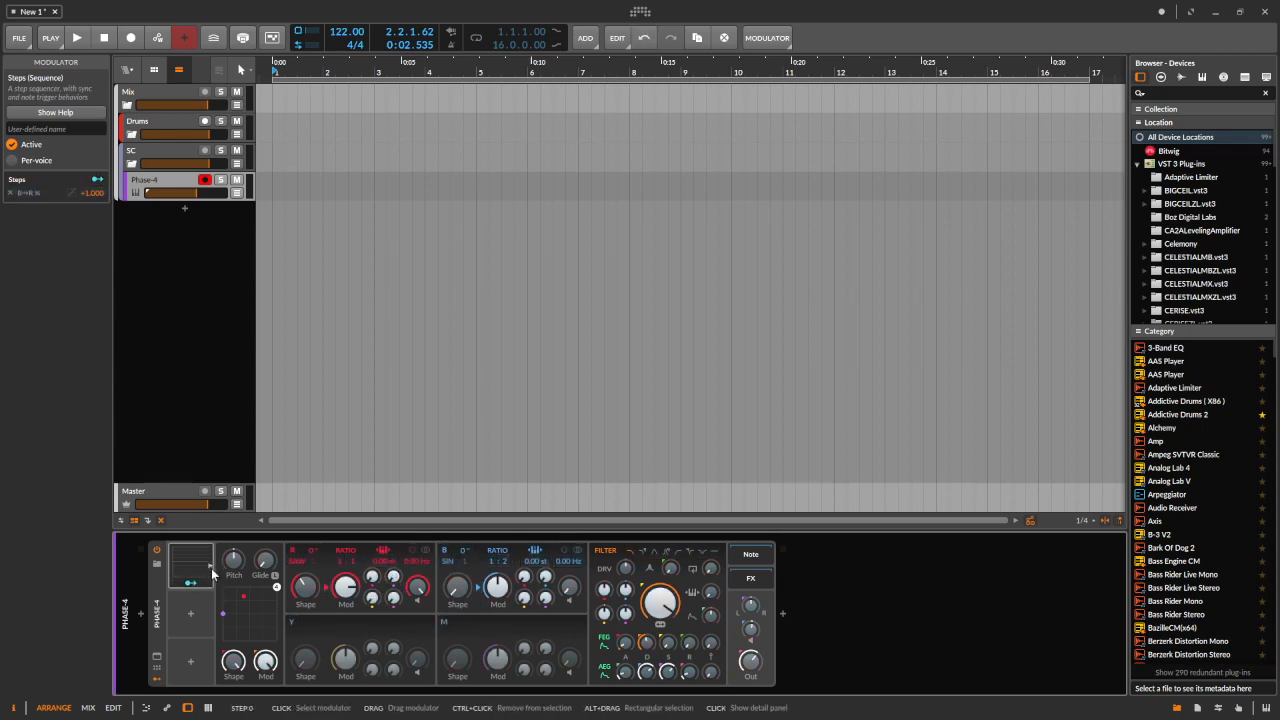
Open the Steps editor and randomize the step pattern several times
left_click(205, 566)
left_click_drag(236, 650, 236, 650)
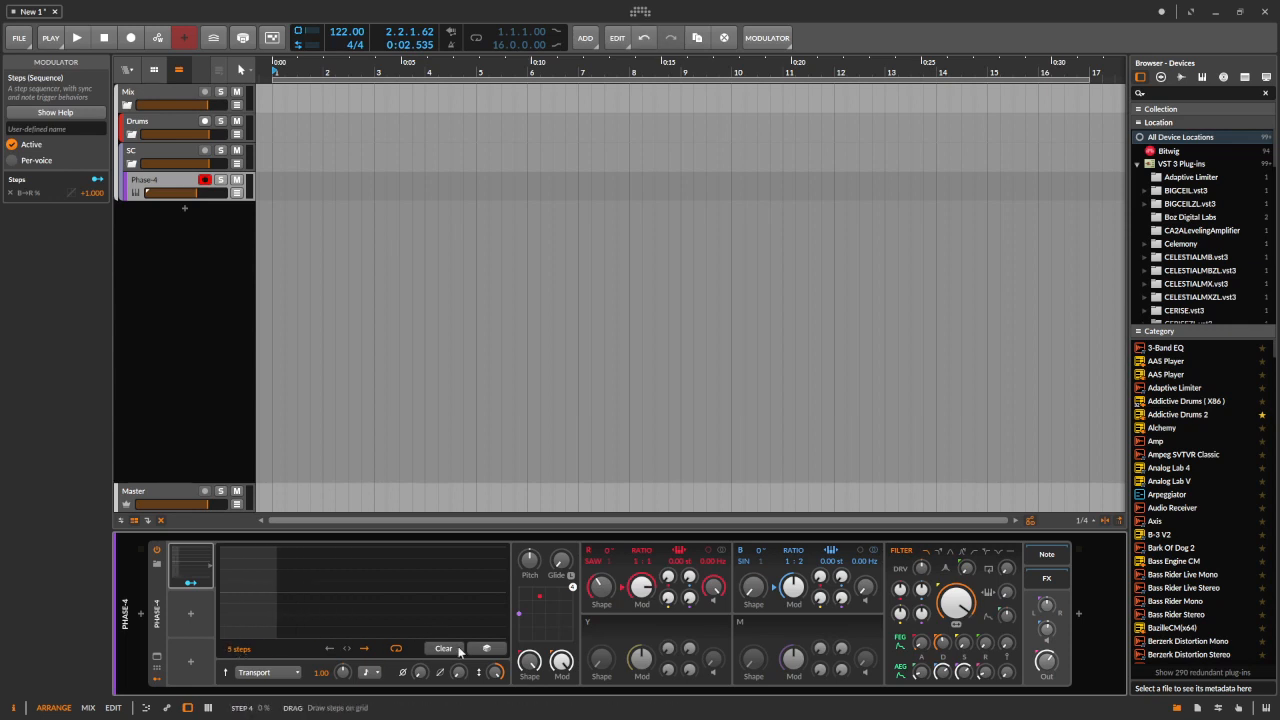
left_click(489, 649)
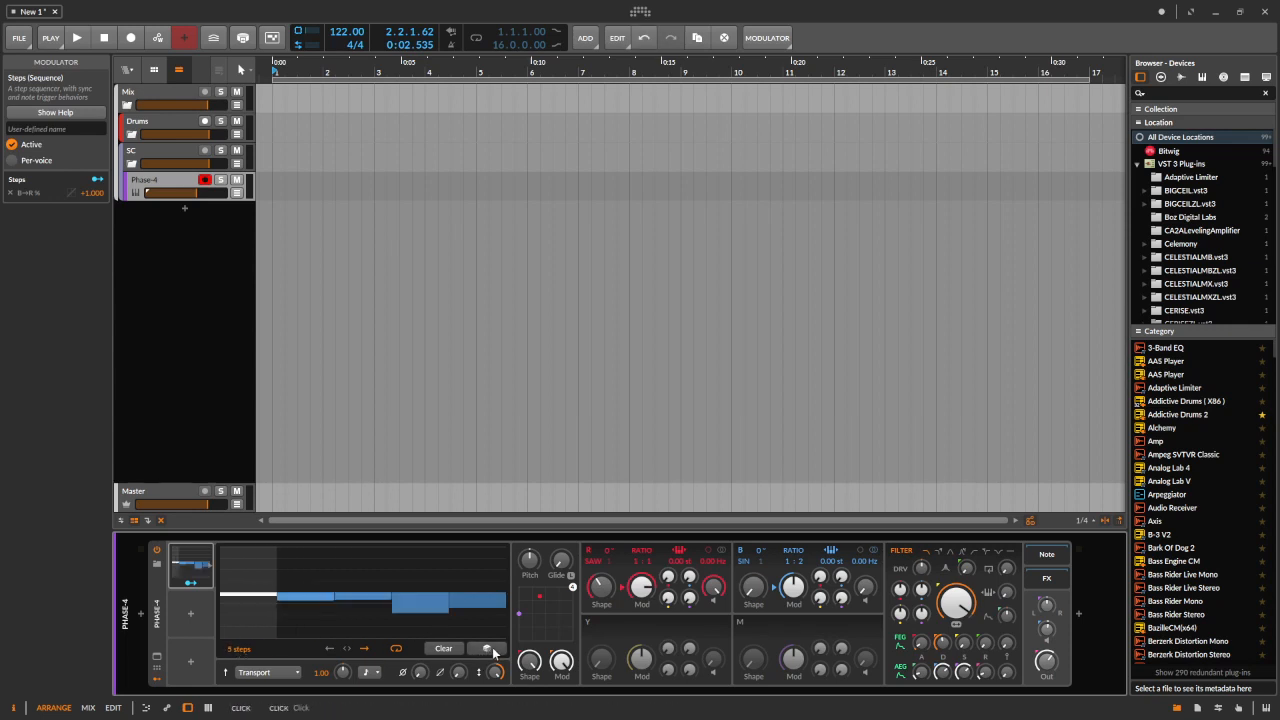
left_click(492, 647)
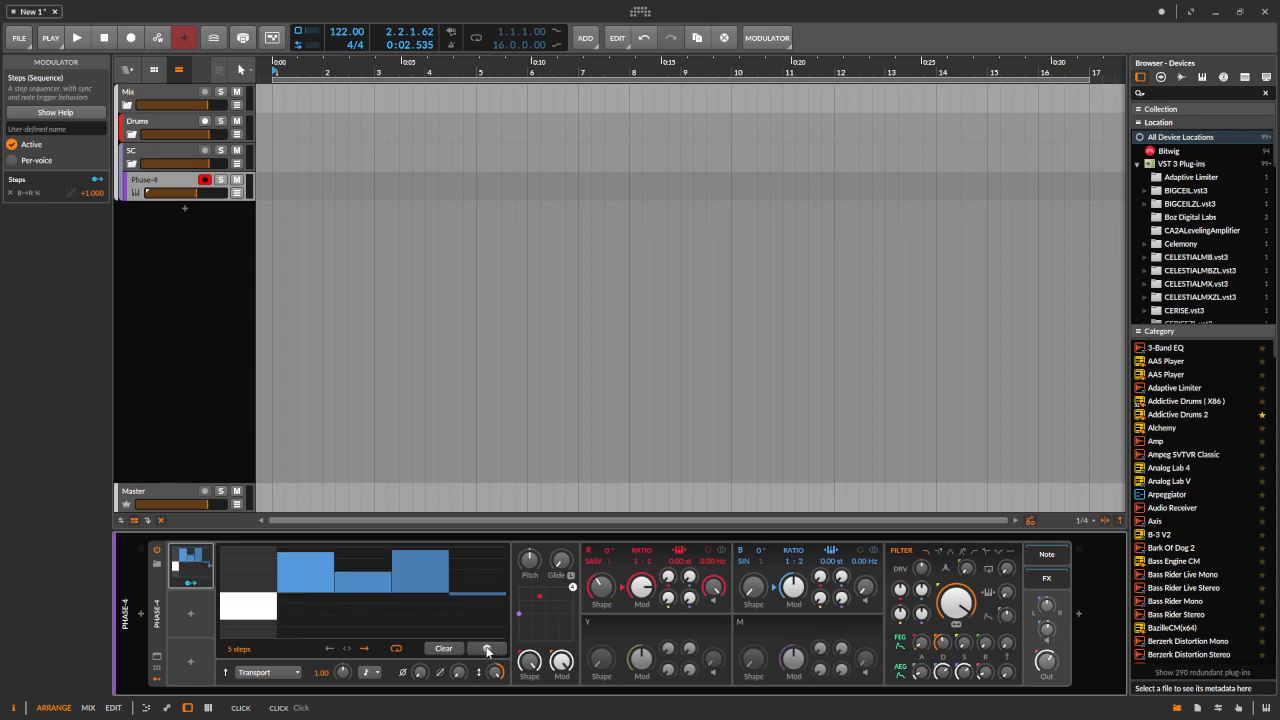
left_click(488, 650)
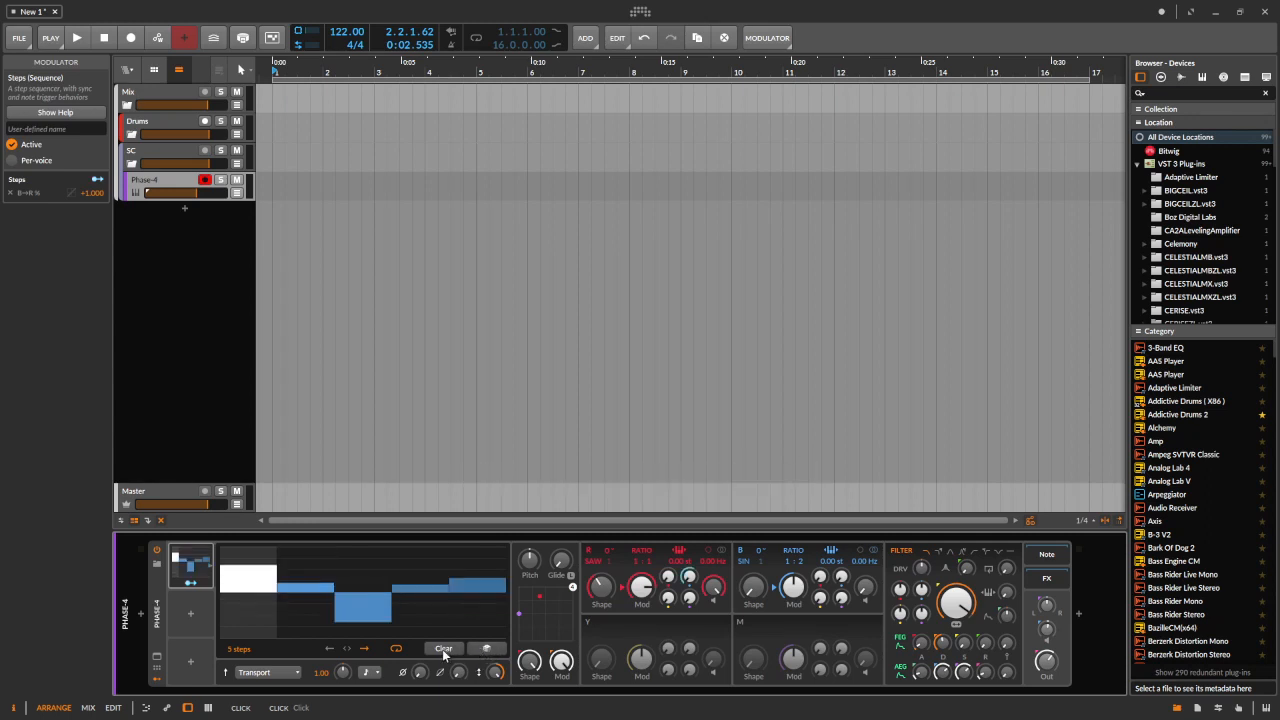
Clear the step pattern and generate a Saw pattern in the Steps editor
left_click(442, 649)
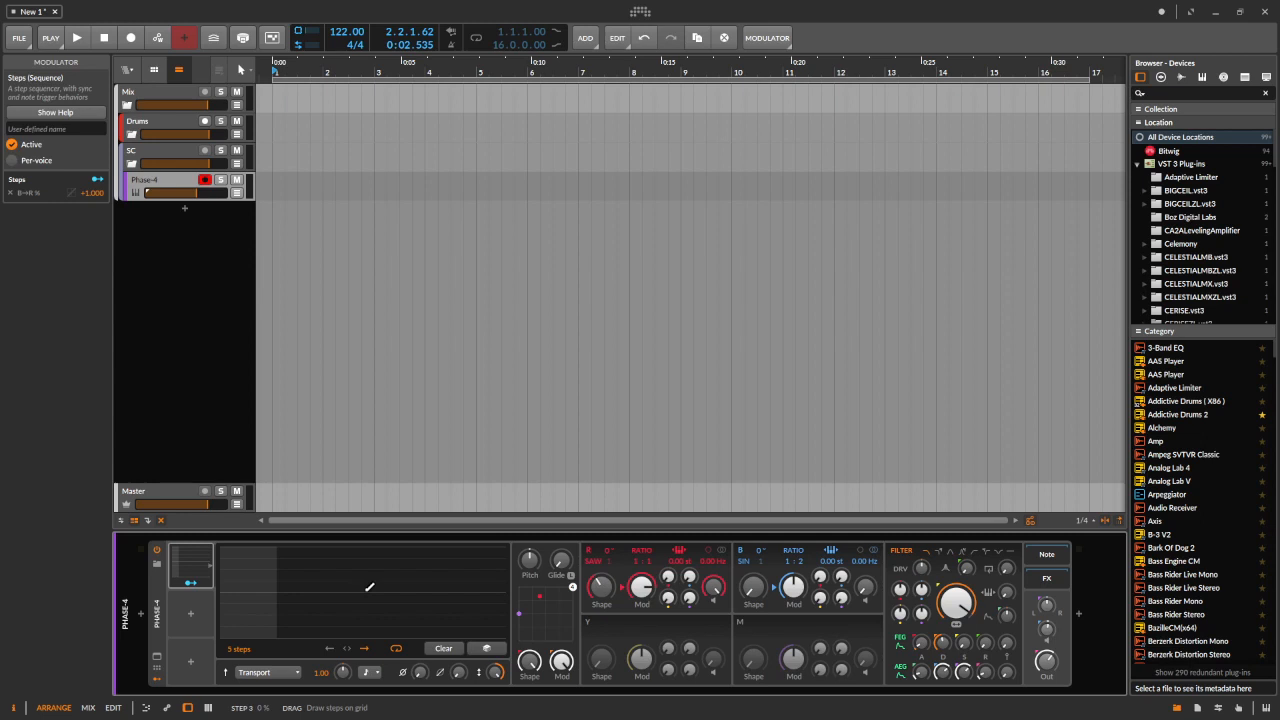
right_click(365, 595)
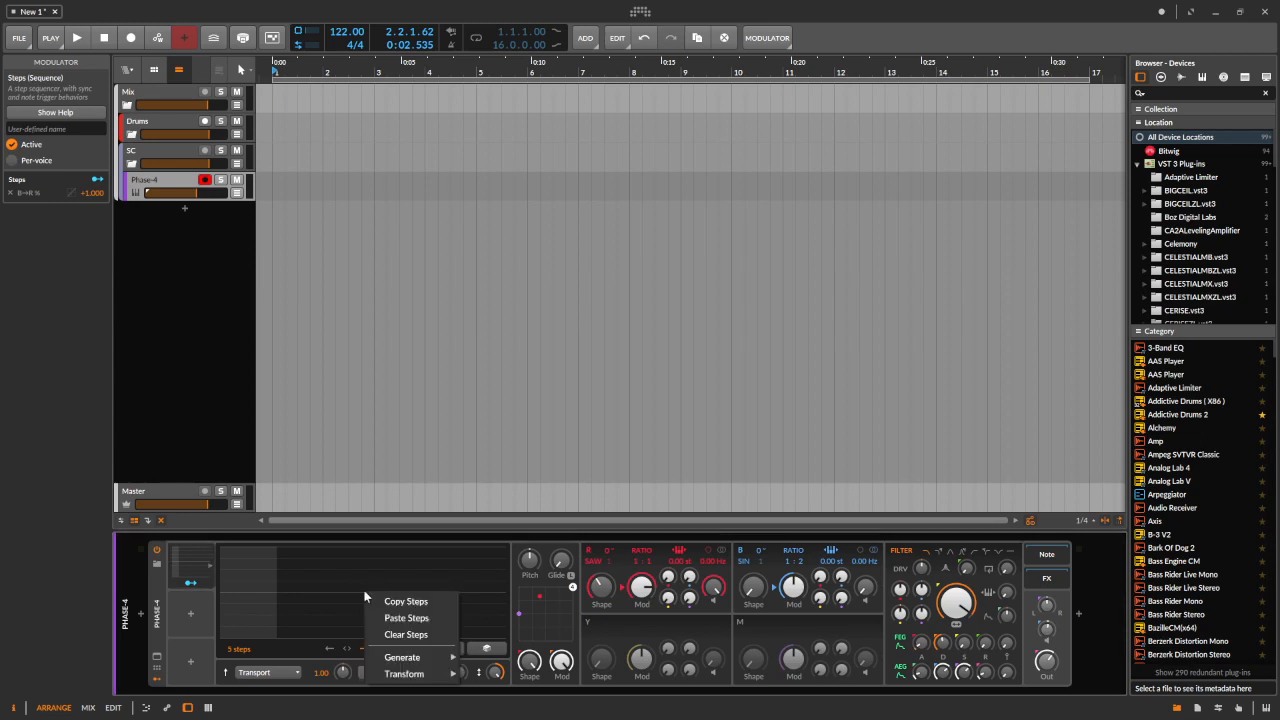
mouse_move(415, 662)
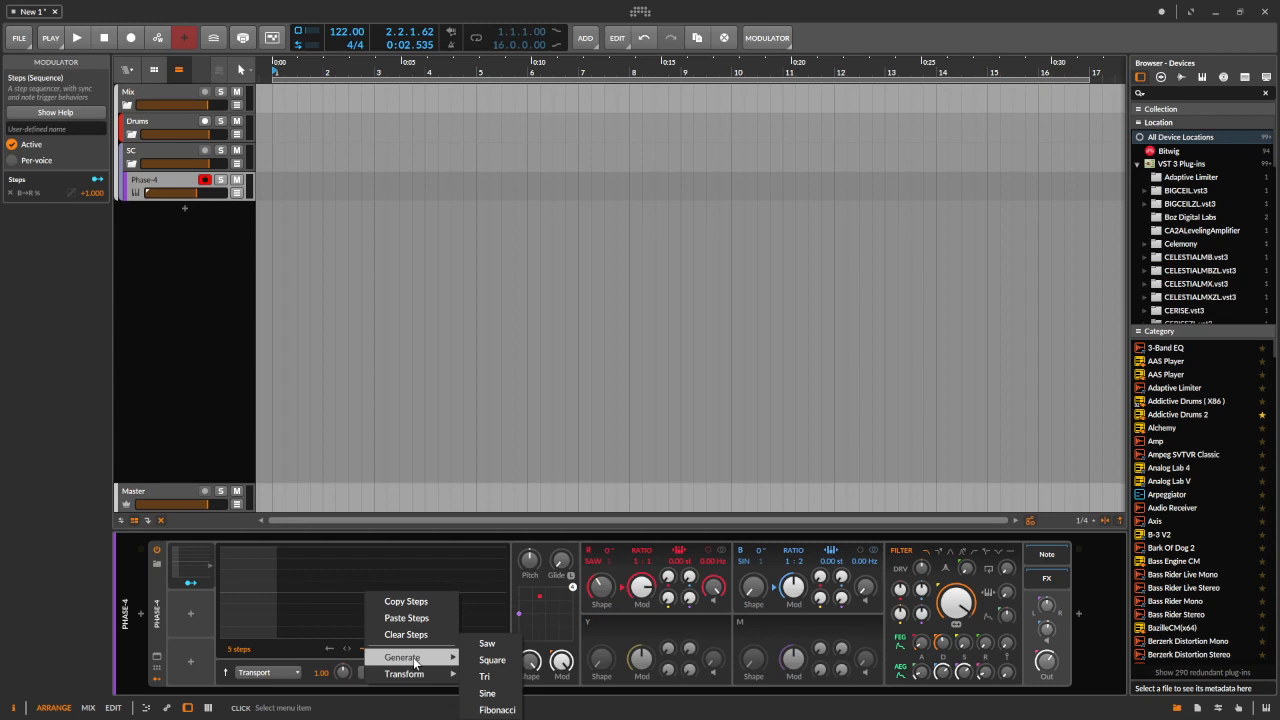
left_click(487, 645)
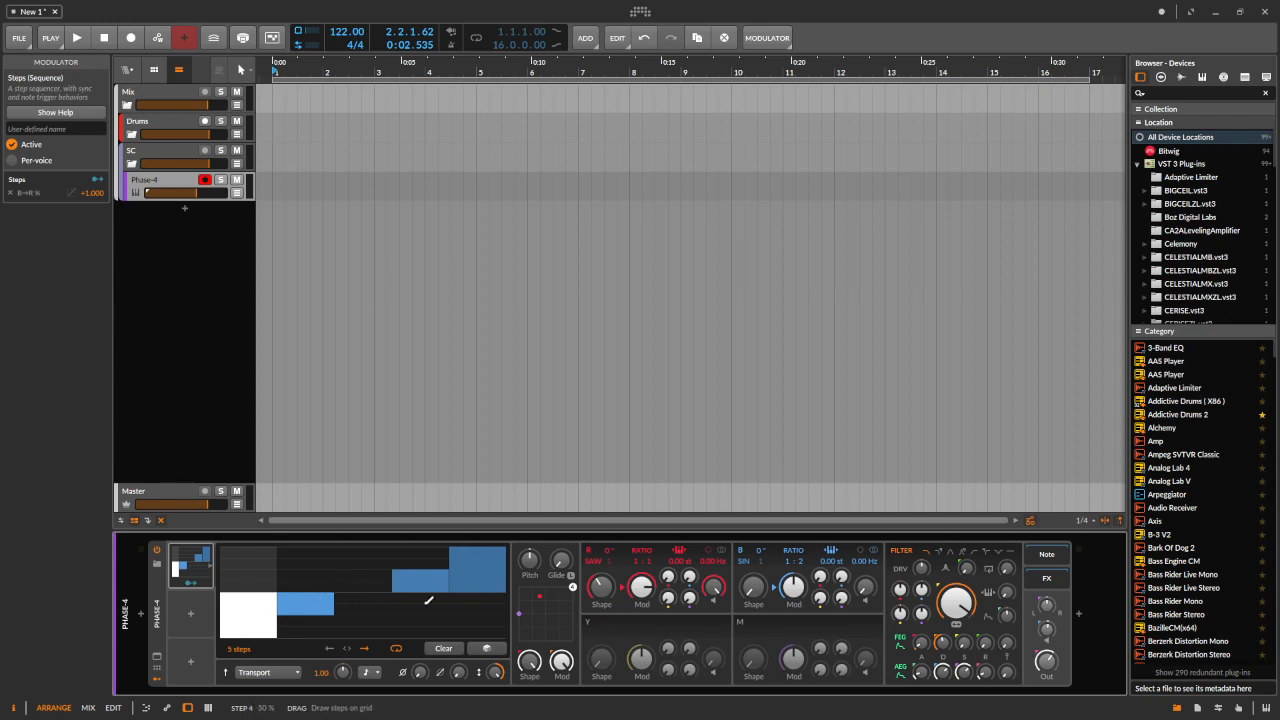
Apply the Positive Shift transform to the step pattern
right_click(389, 619)
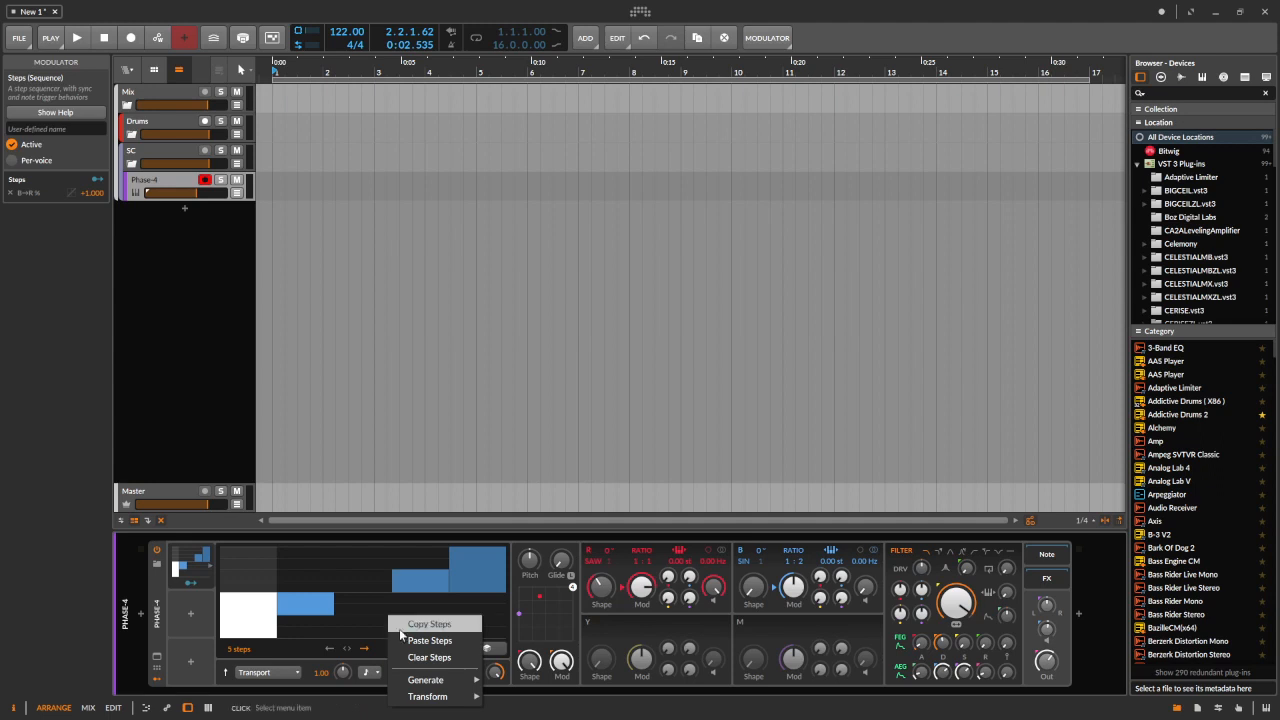
mouse_move(455, 698)
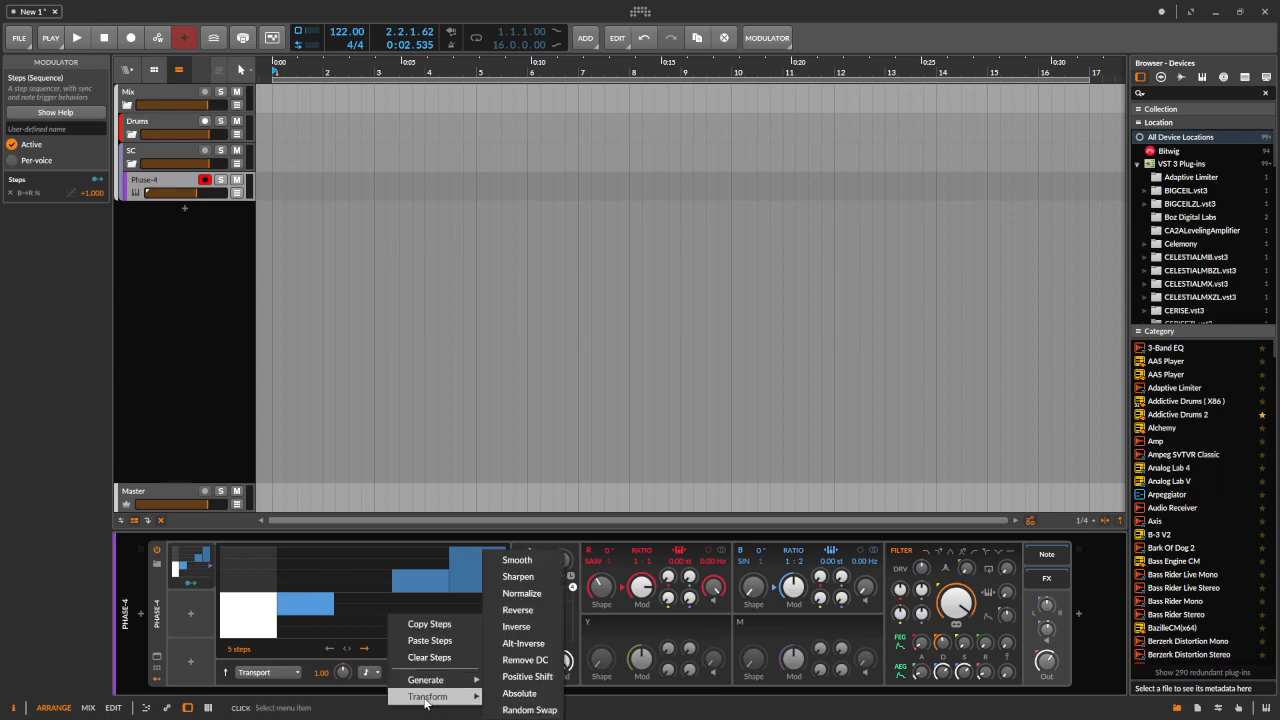
left_click(524, 681)
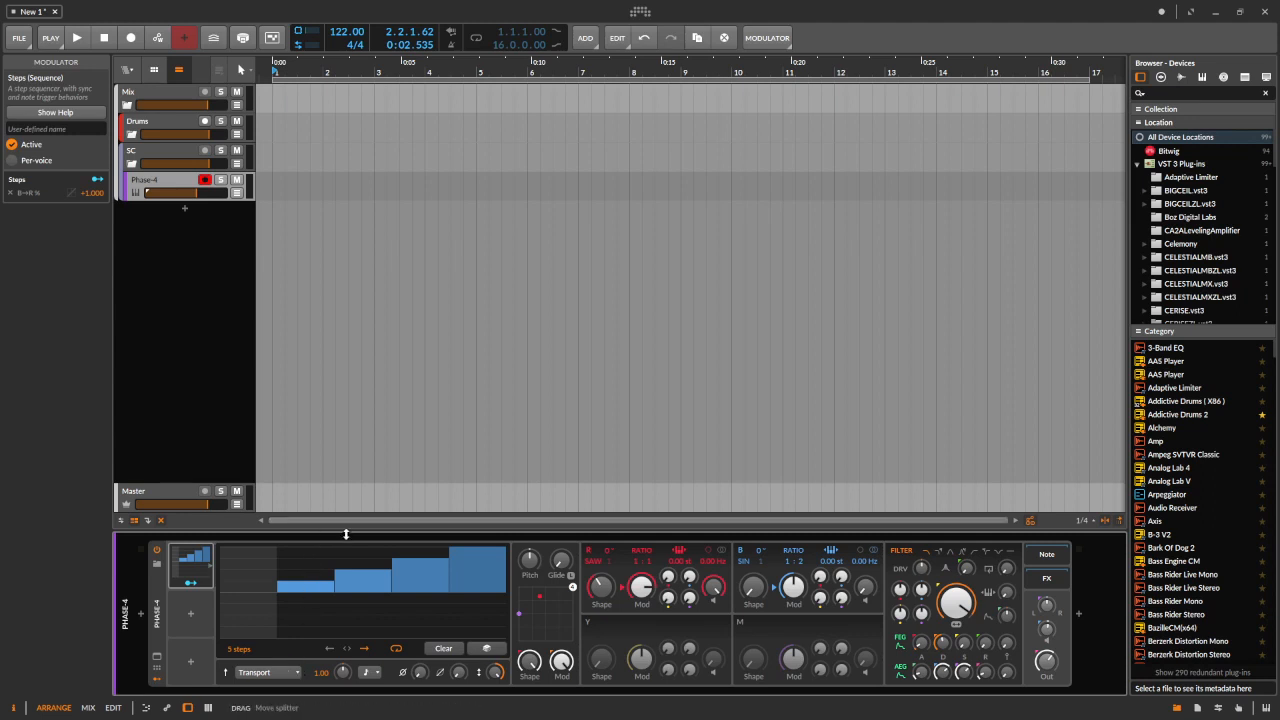
Try the Note Restart, Note Random and Note Advance trigger modes on the Steps modulator
left_click(296, 673)
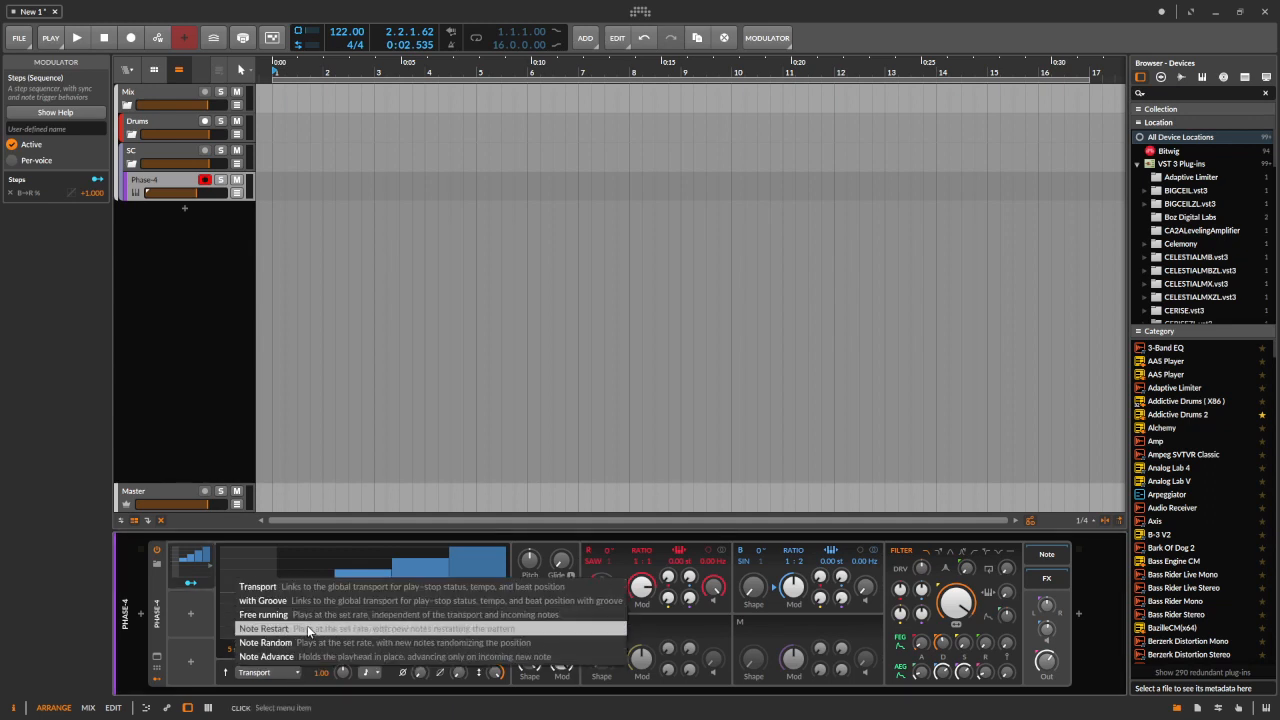
left_click(307, 628)
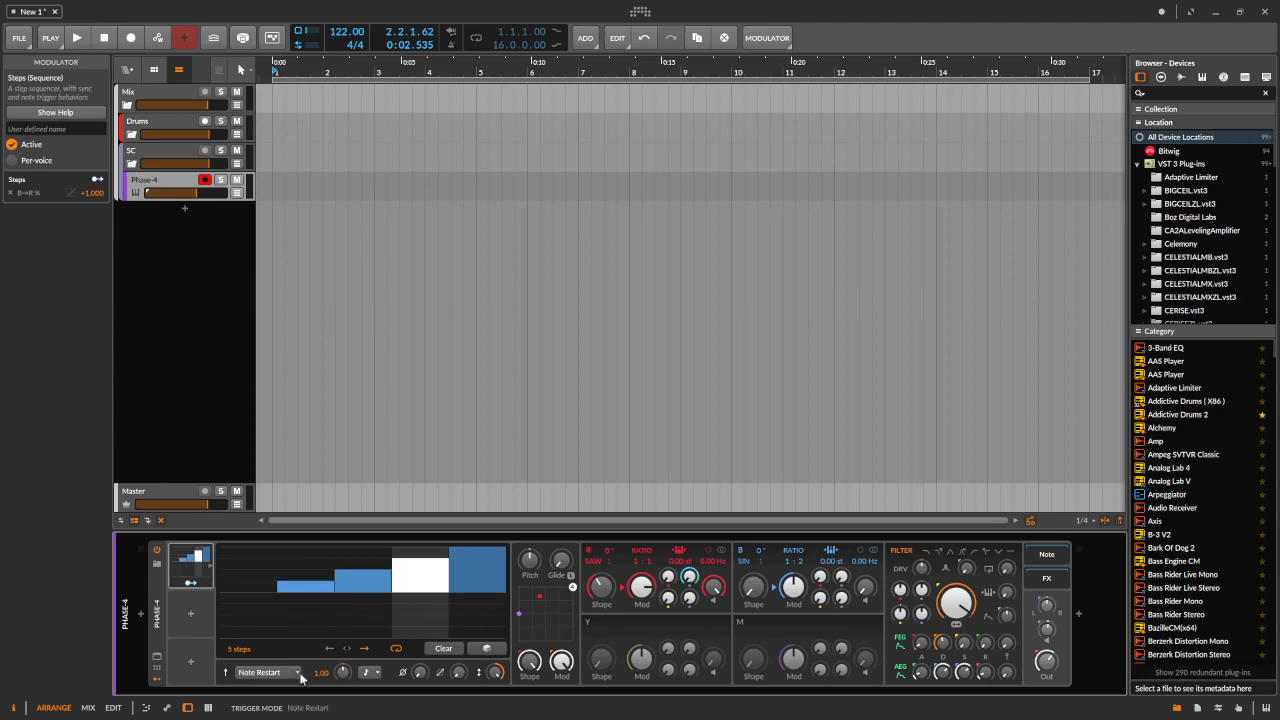
left_click(299, 677)
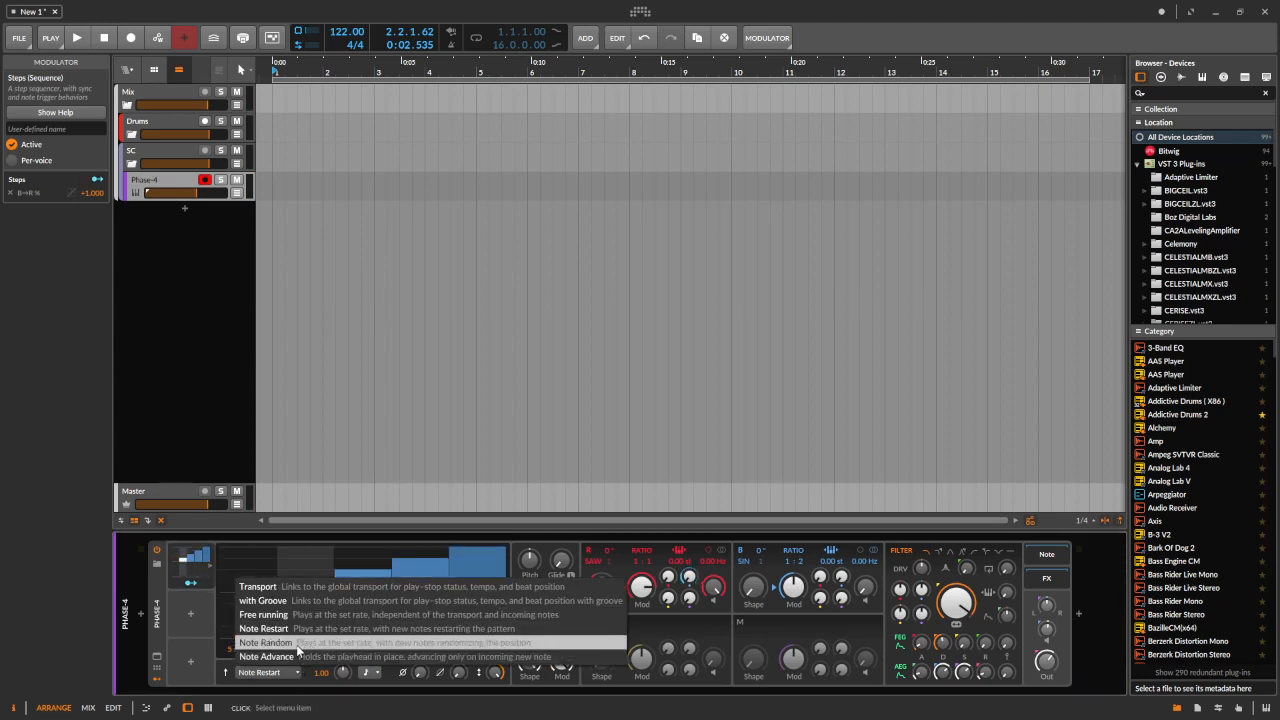
left_click(297, 645)
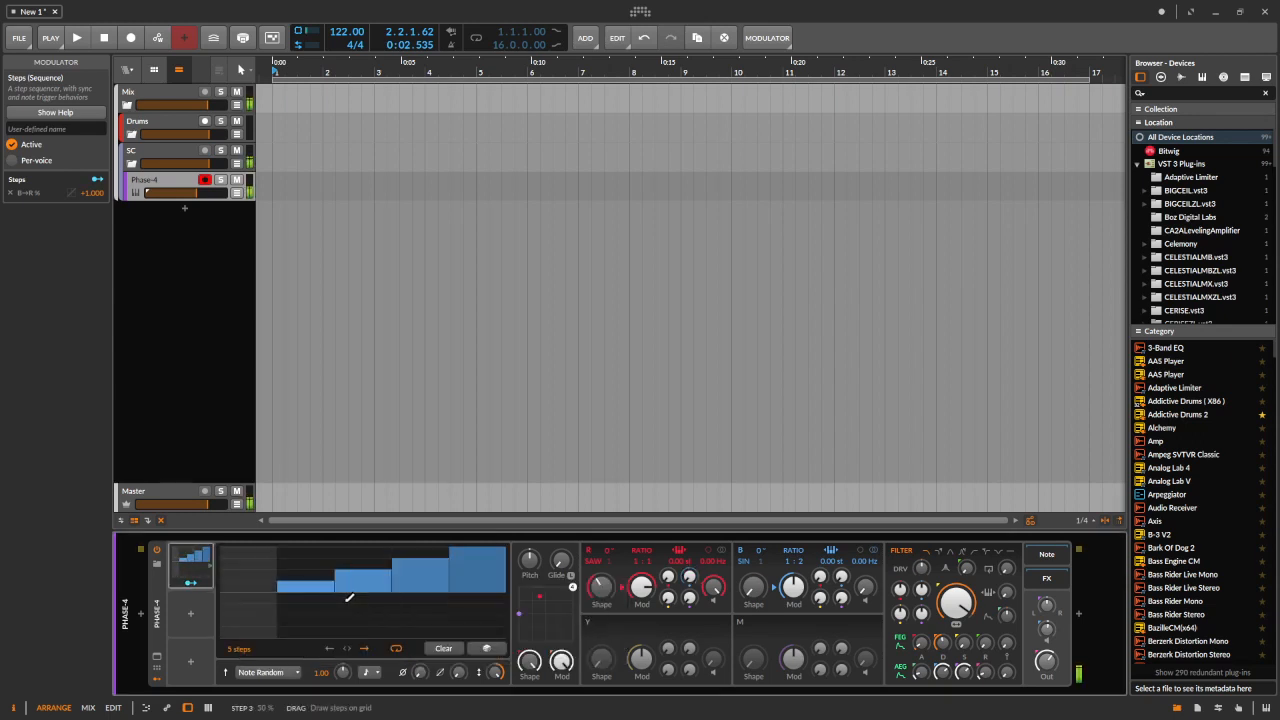
left_click(295, 673)
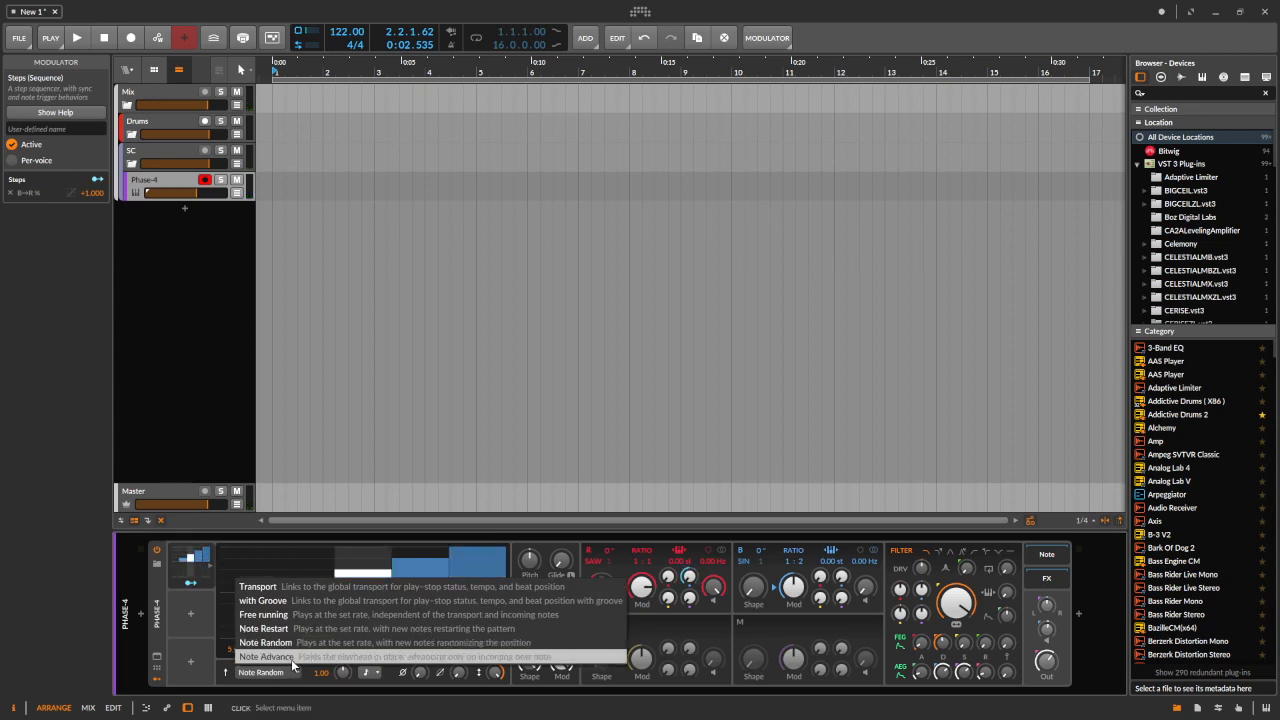
left_click(291, 659)
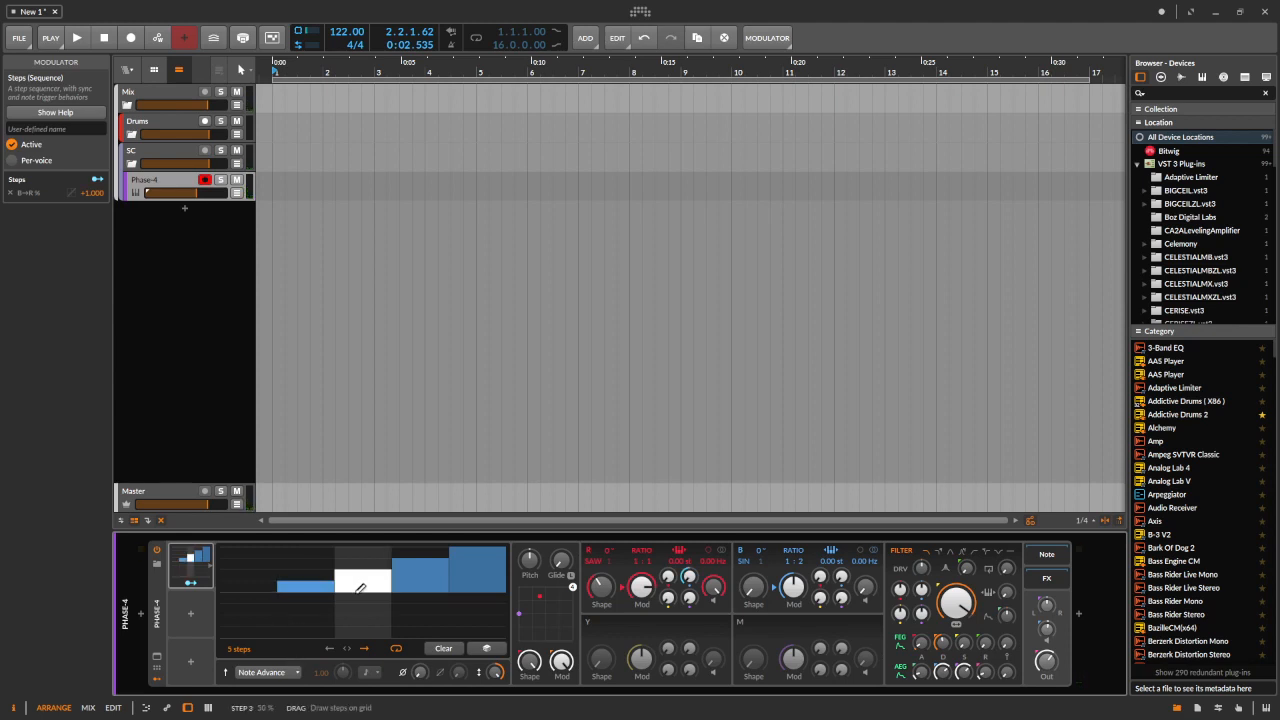
Set the Steps trigger mode to Note Restart and the timebase to Hold (rate of zero)
left_click(293, 675)
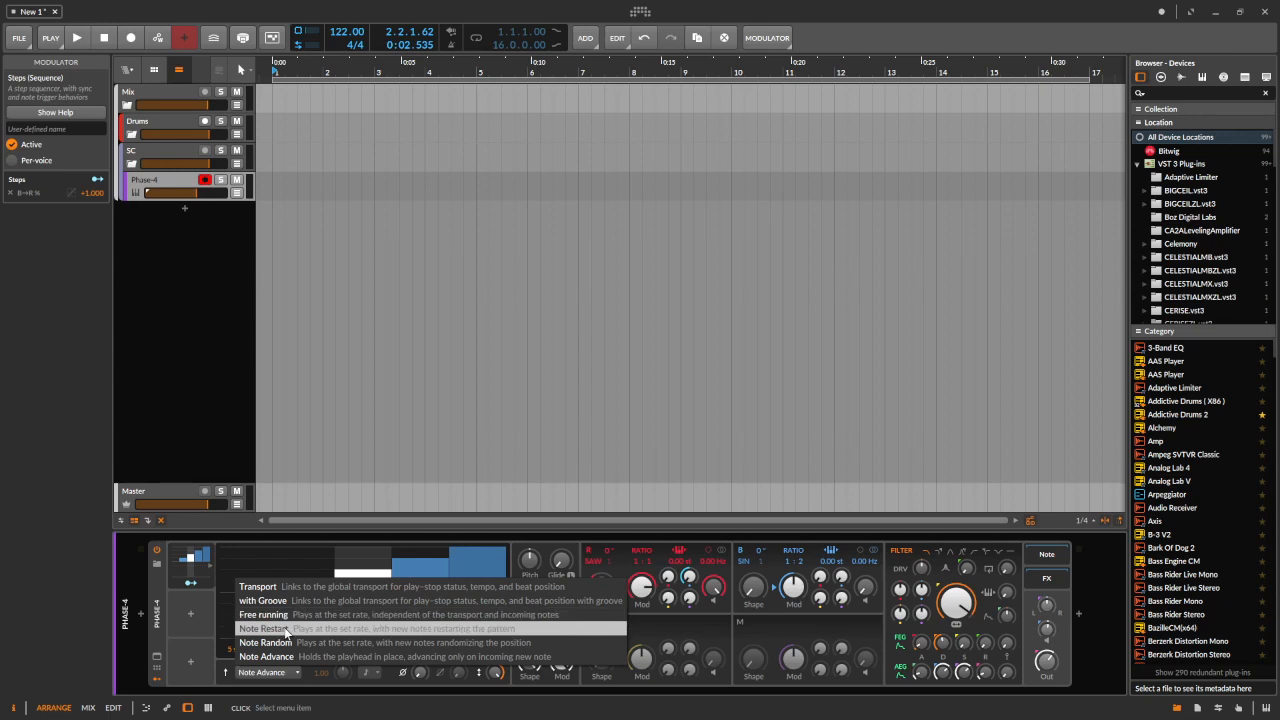
left_click(286, 630)
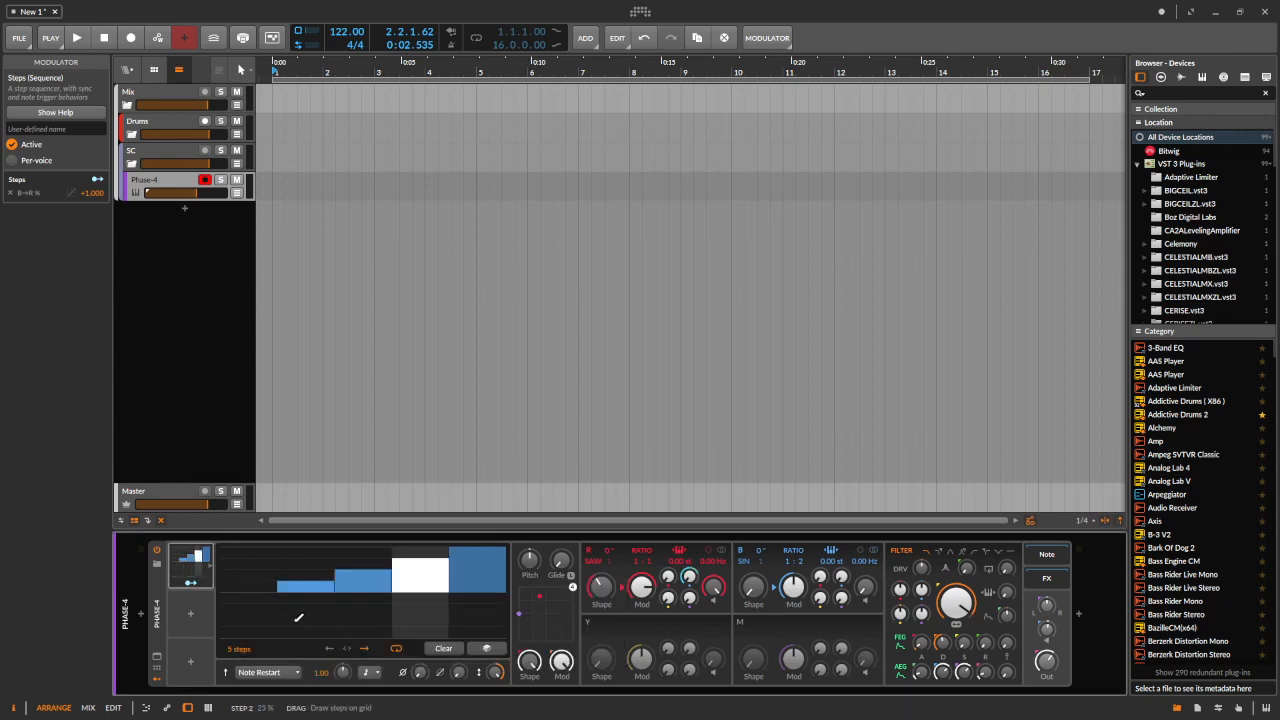
left_click(374, 677)
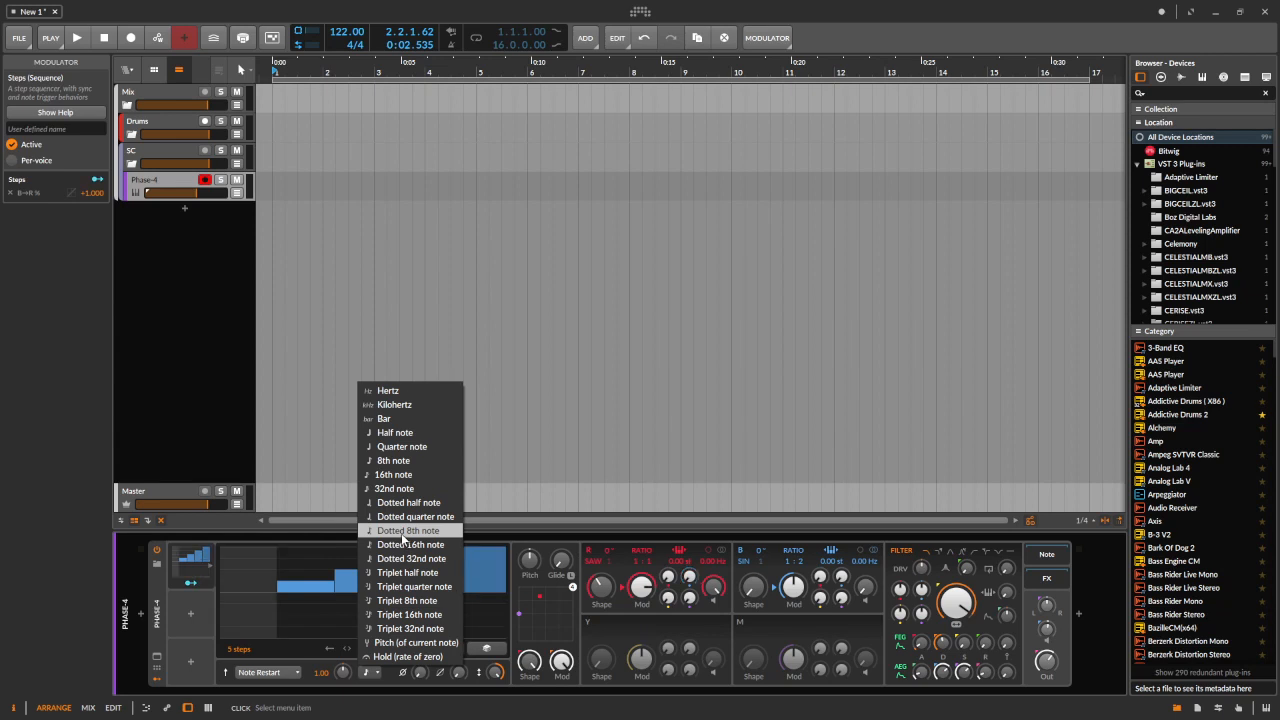
left_click(401, 657)
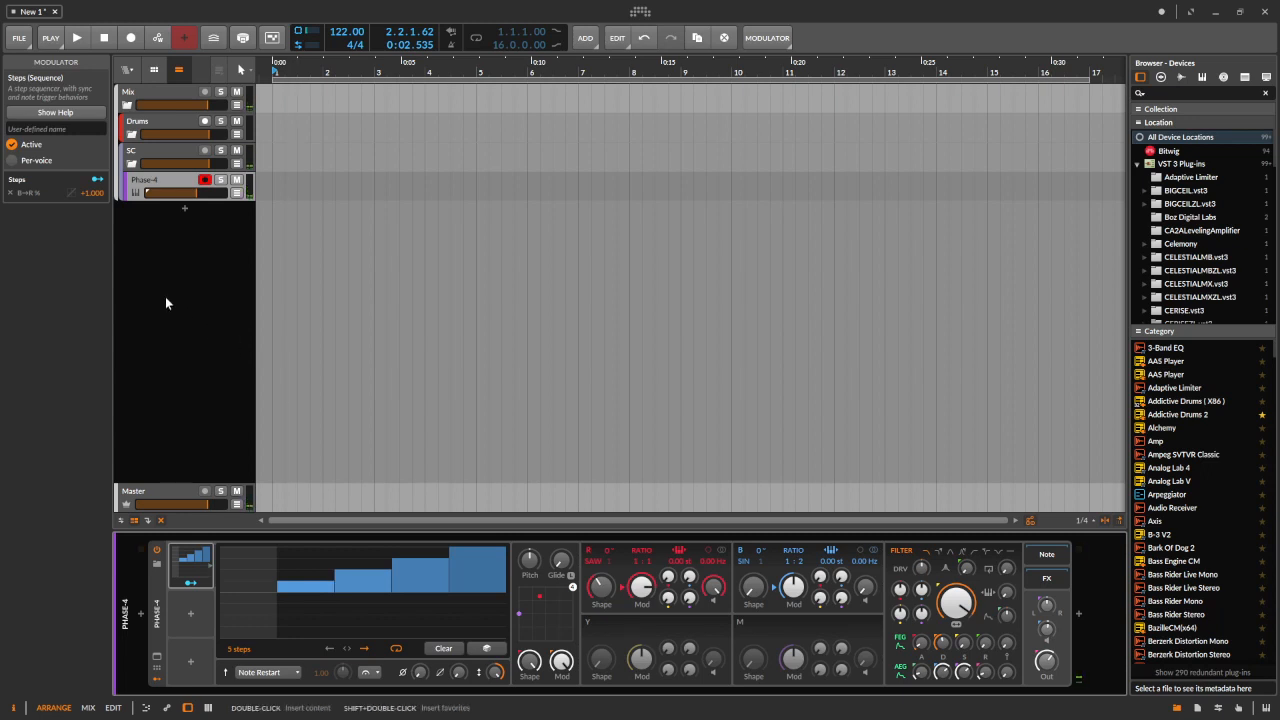
Audition playback and set the Steps smoothing to about 36%
key("space")
key("space")
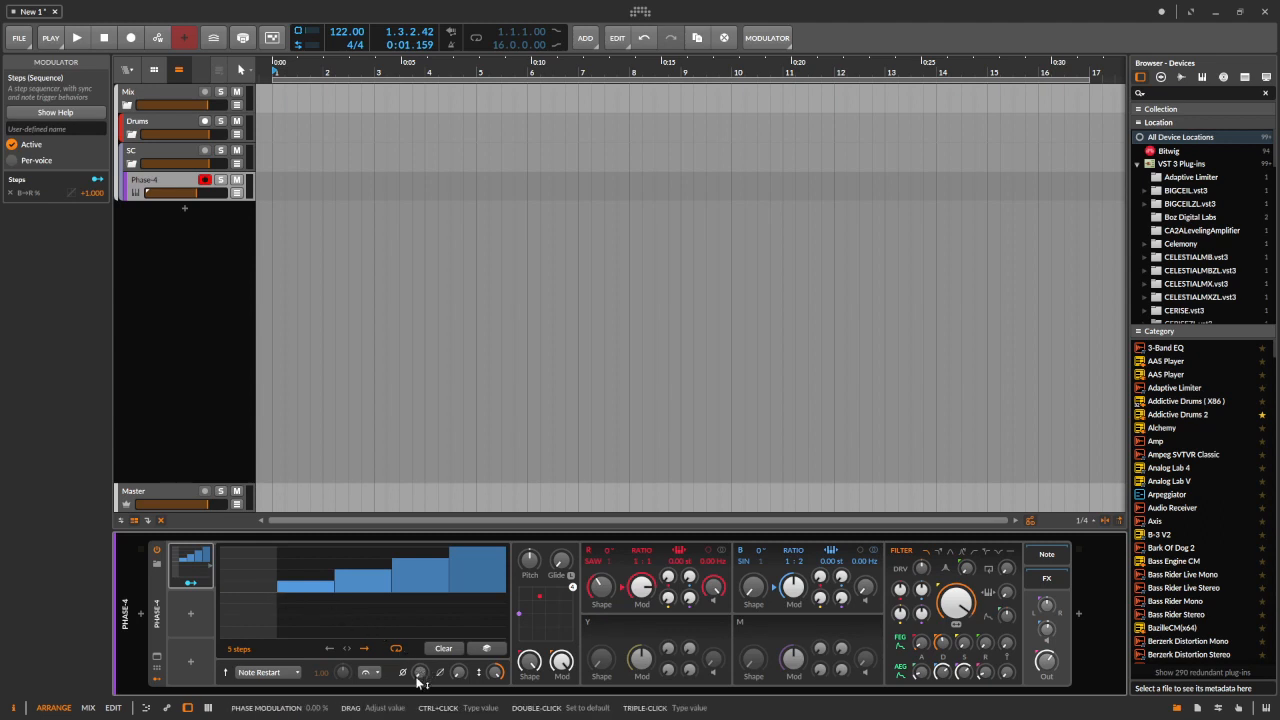
mouse_move(422, 680)
left_mouse_down()
mouse_move(419, 645)
mouse_move(422, 680)
left_mouse_up()
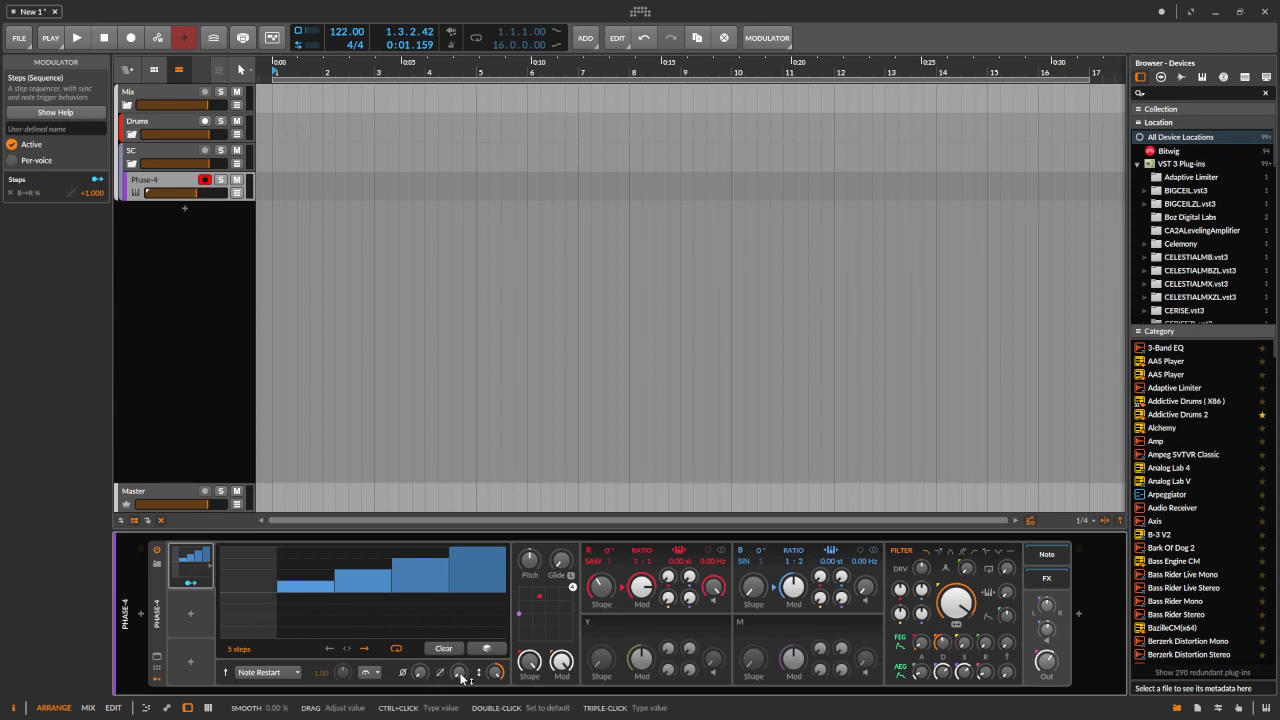
left_click_drag(462, 678, 425, 680)
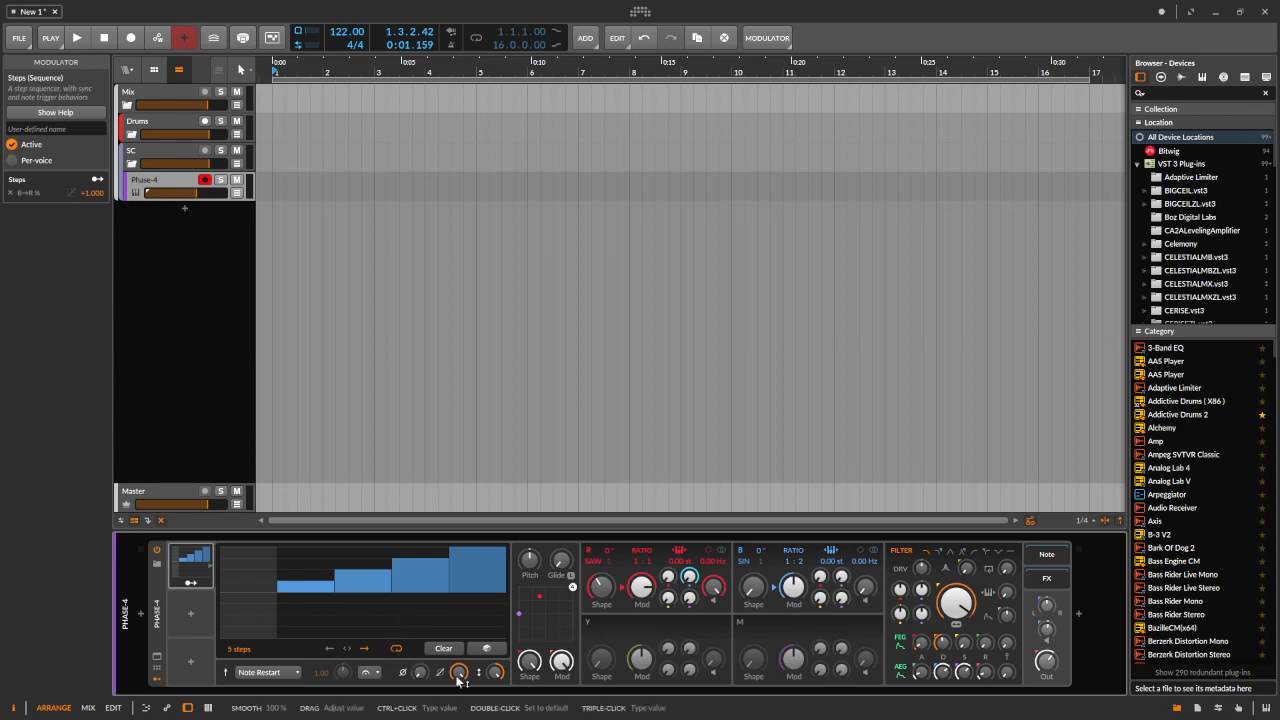
left_click_drag(462, 675, 460, 672)
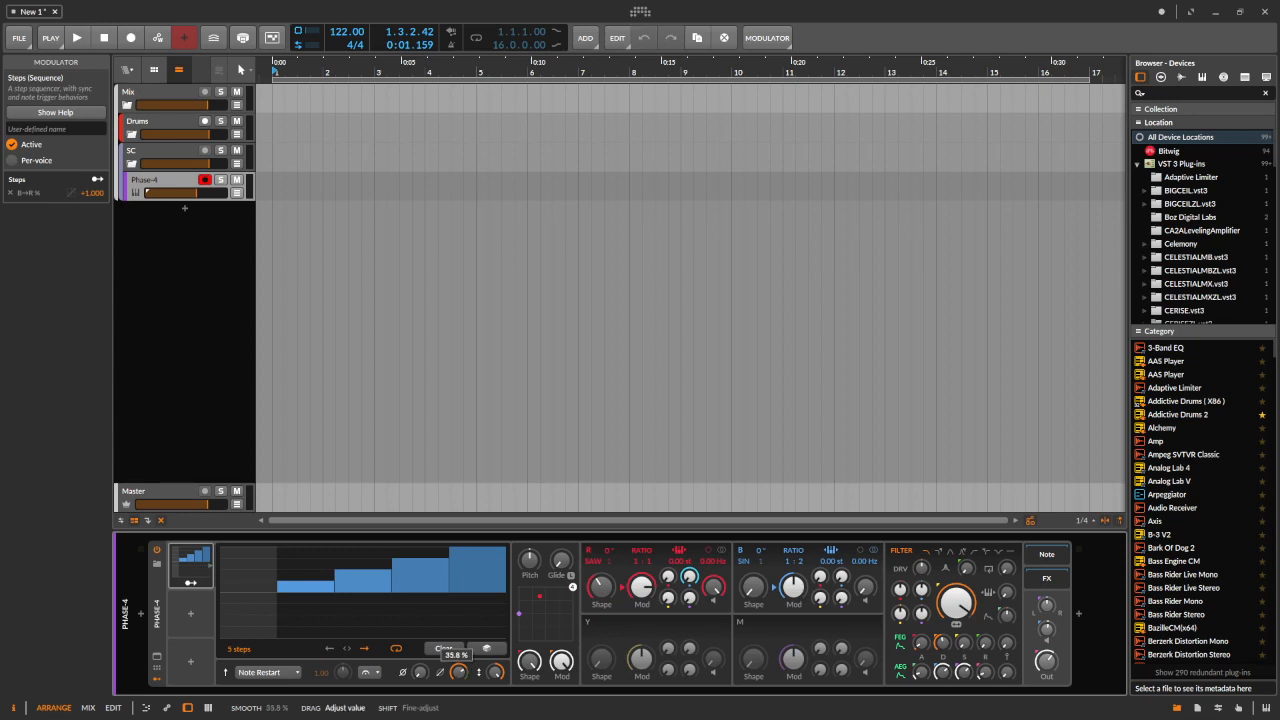
left_click_drag(459, 673, 459, 674)
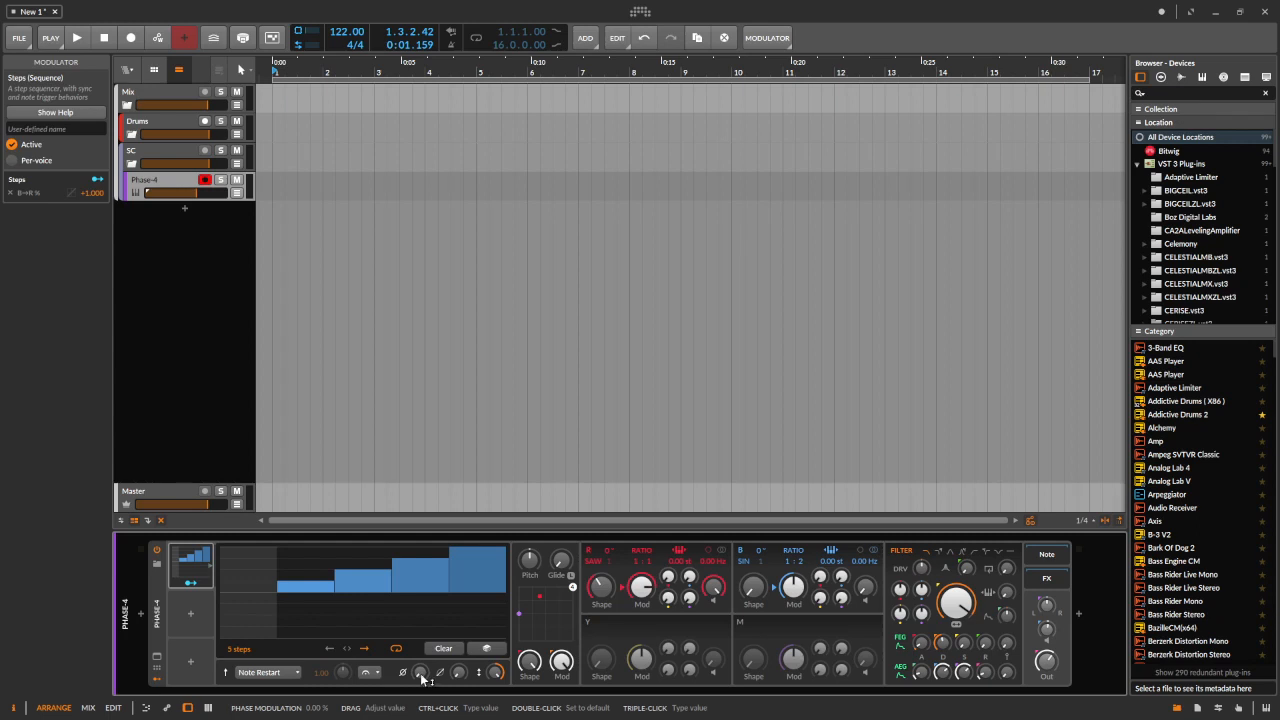
Add a Ramp modulator to the next slot by searching for ram
left_click(190, 615)
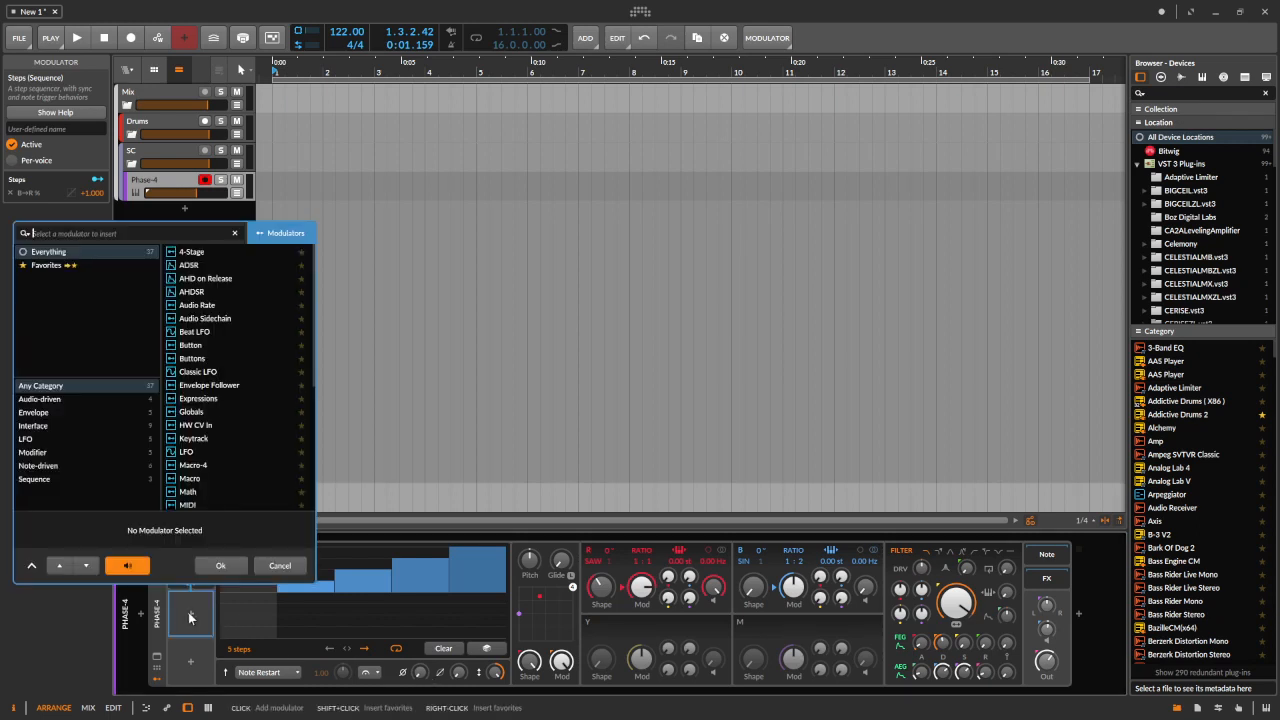
type("st")
key("BackSpace")
key("BackSpace")
type("ram")
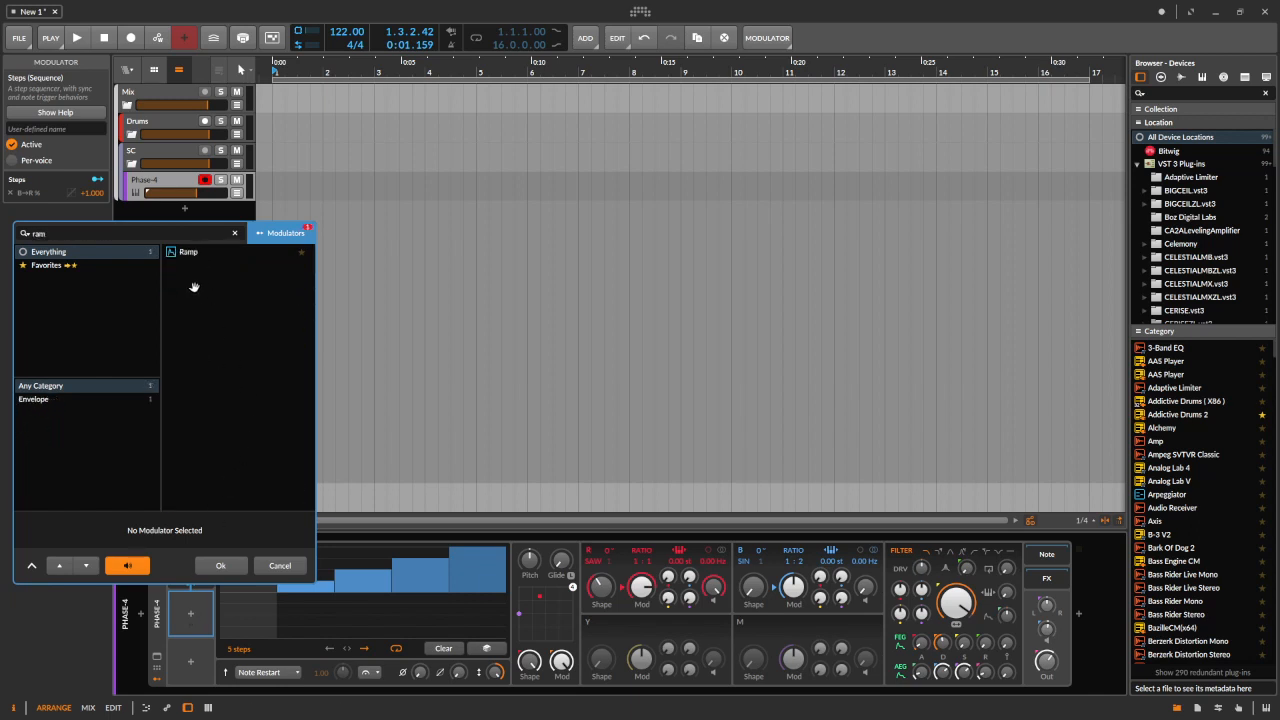
double_click(184, 253)
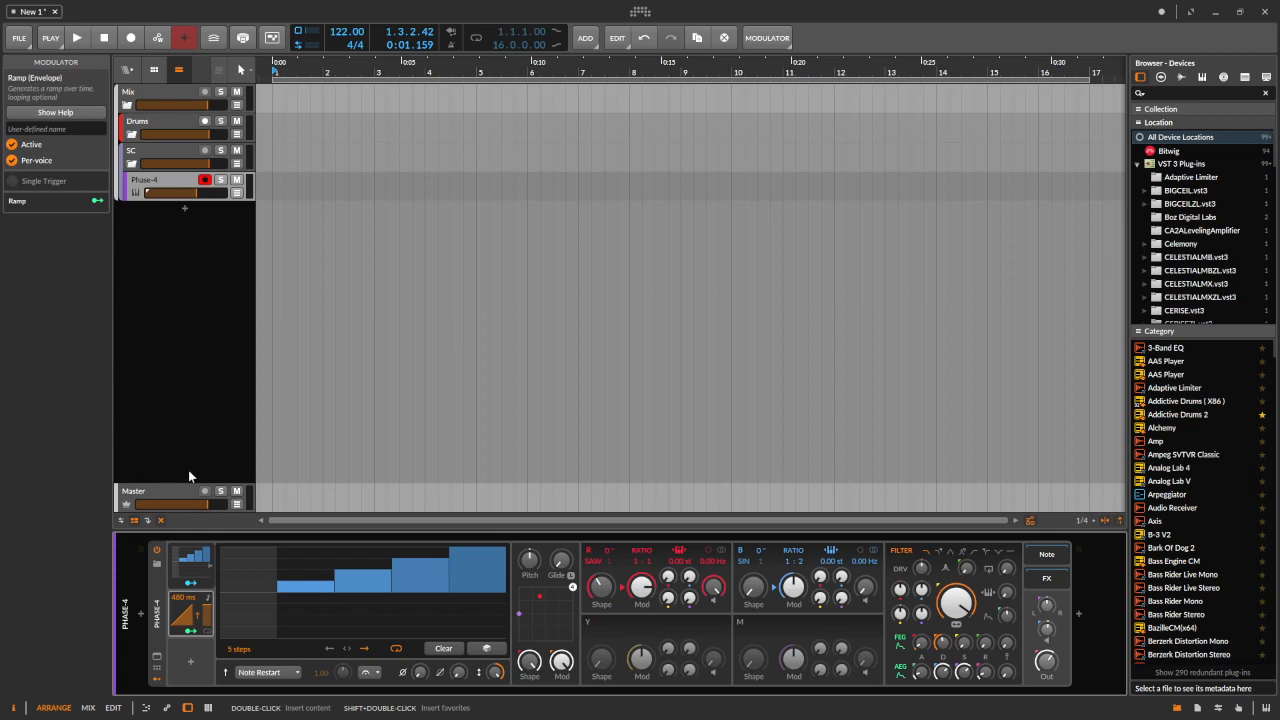
Route the Ramp modulator to the Steps phase knob
left_click(188, 631)
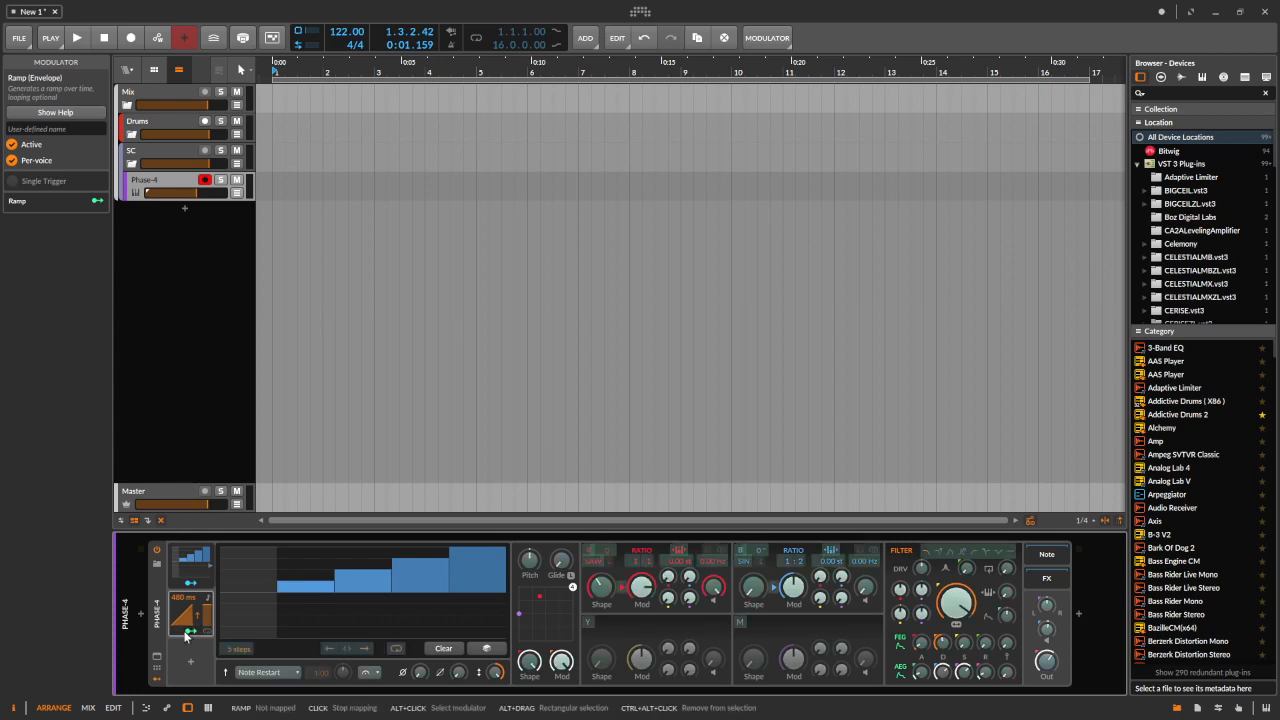
left_click(420, 672)
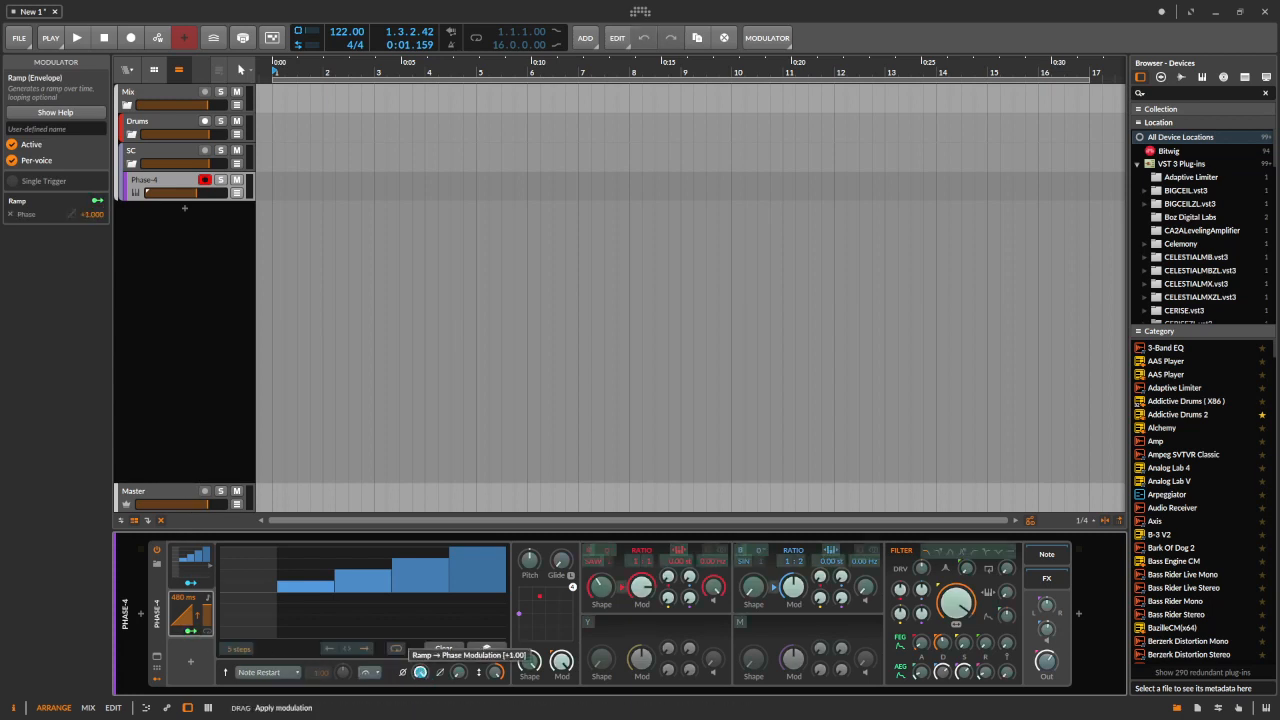
left_click(188, 631)
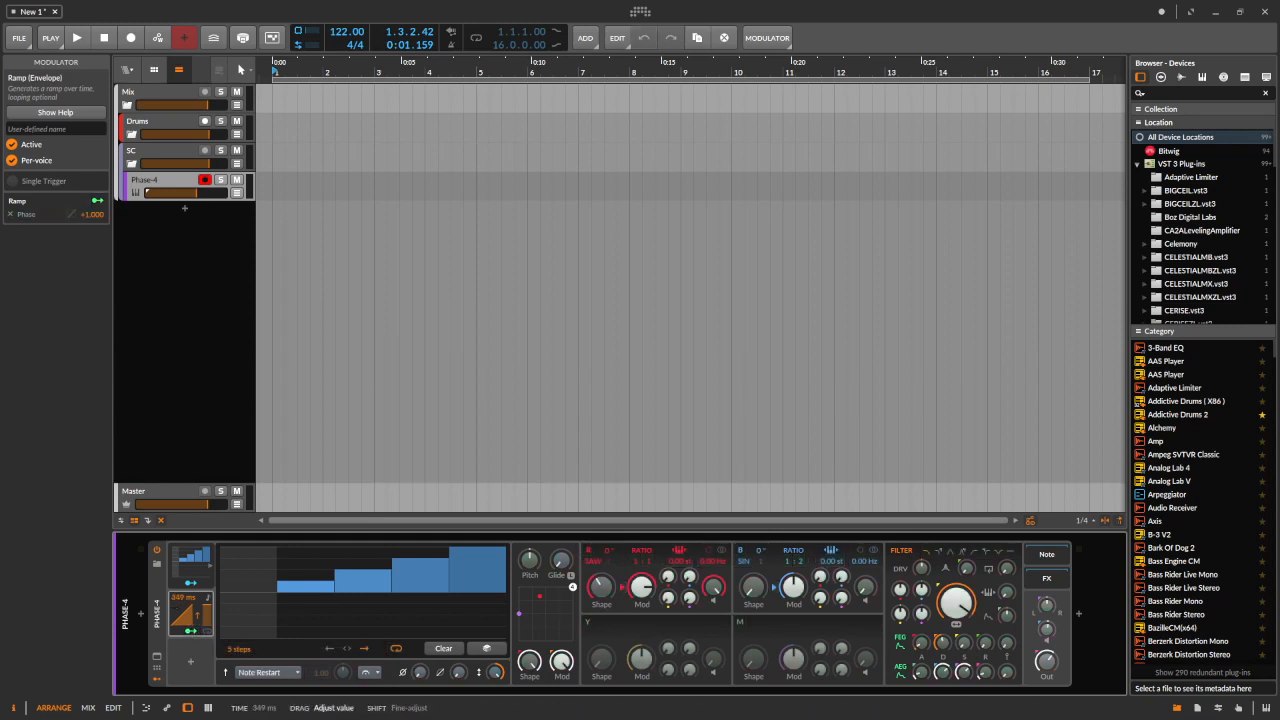
Set the Ramp time to about 883 ms, then delete the Ramp modulator
left_click_drag(173, 598, 173, 595)
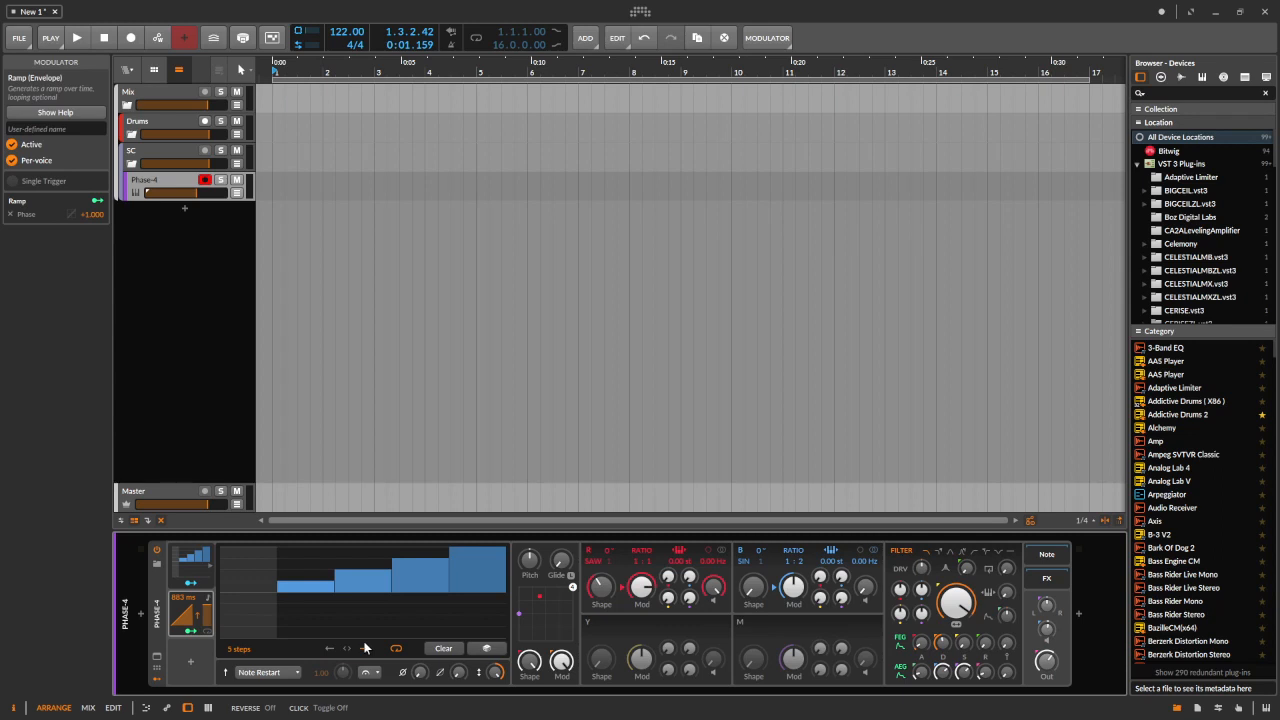
left_click(208, 633)
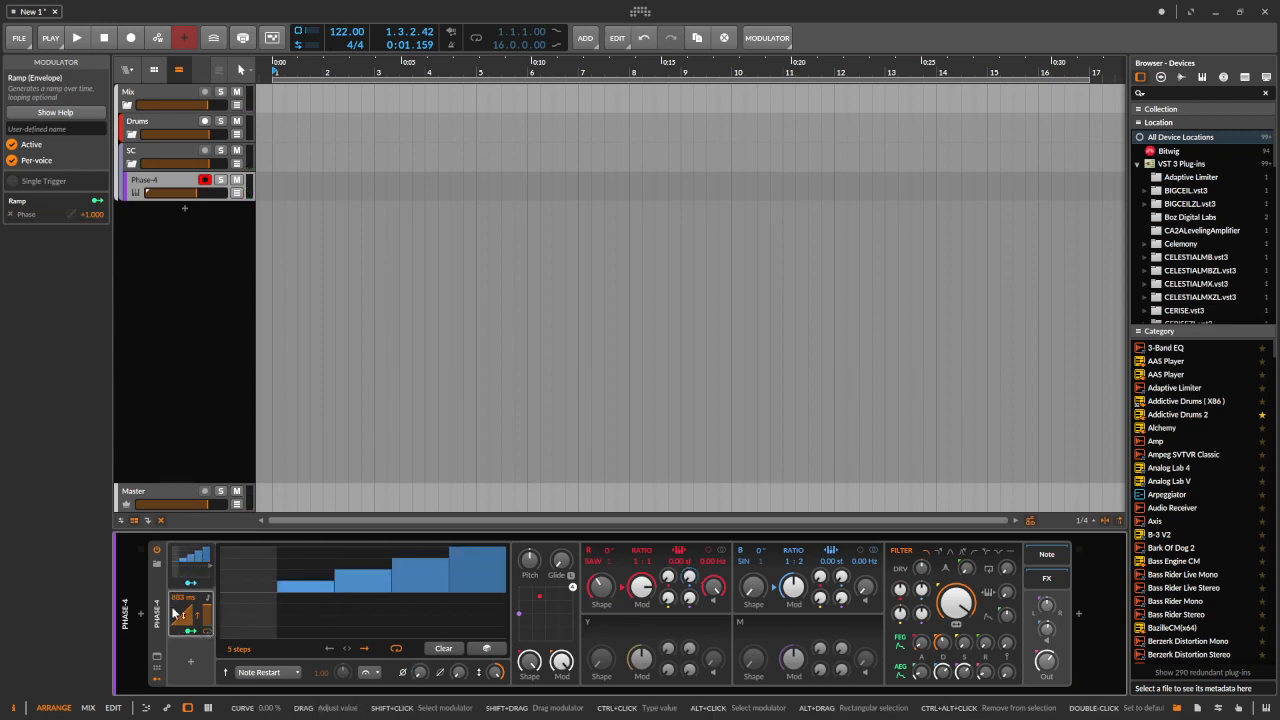
key("Delete")
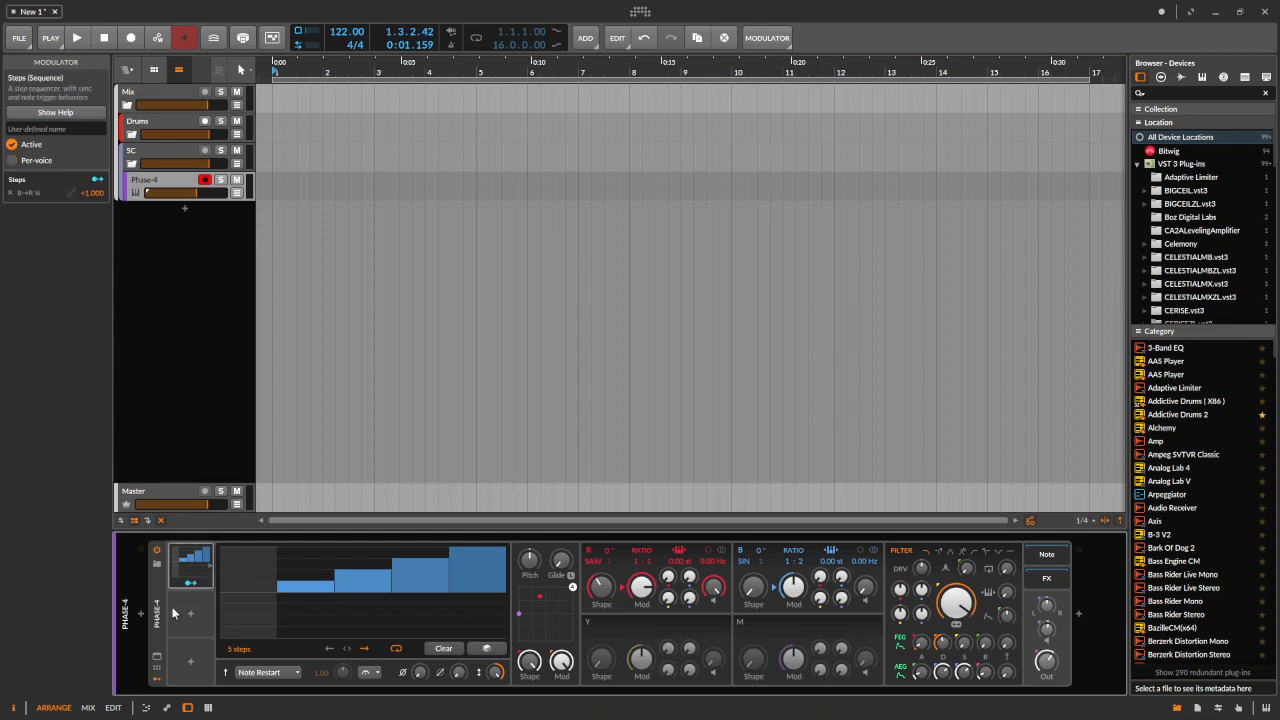
Add a Random modulator to the empty slot by searching for ran
left_click(192, 613)
type("ran")
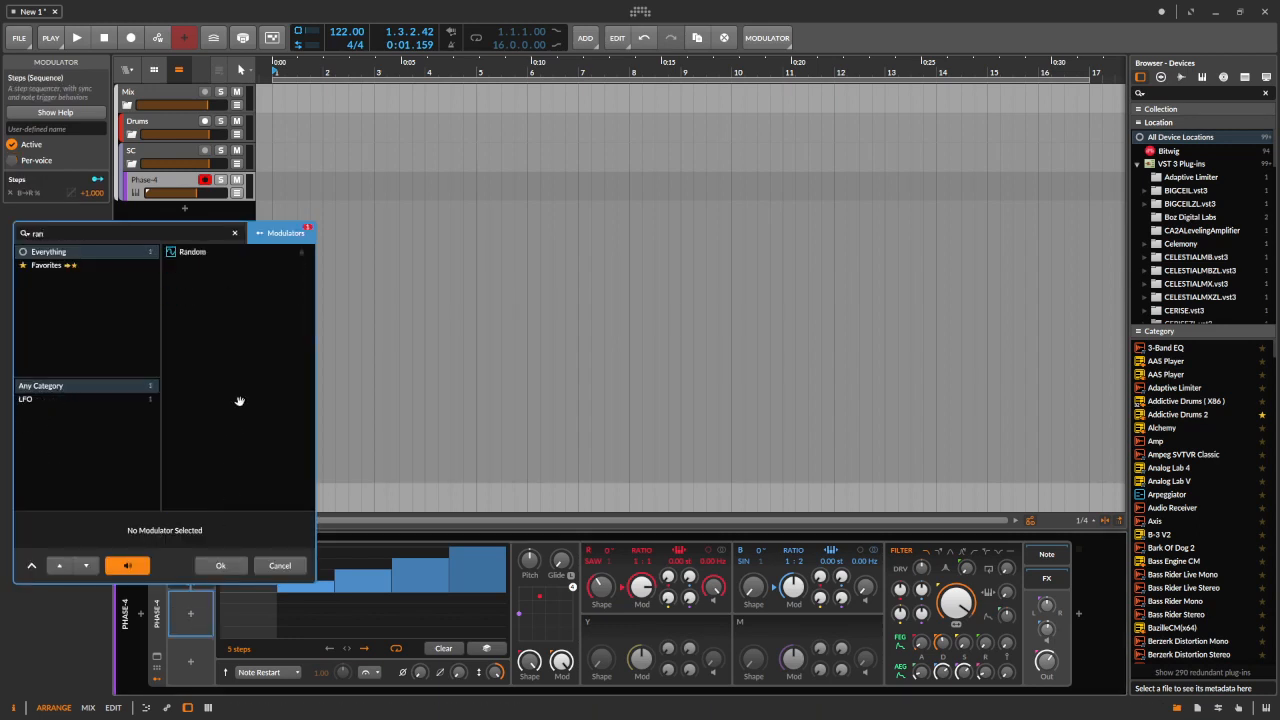
double_click(203, 251)
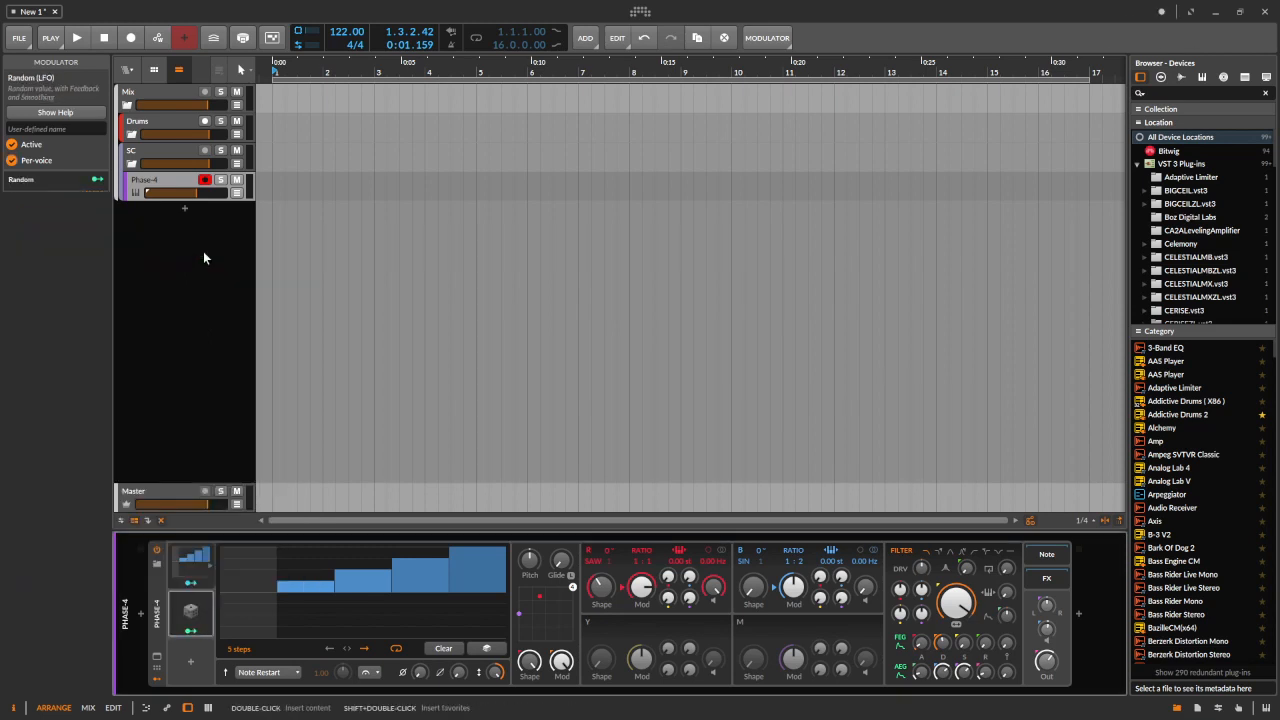
Route the Random modulator to the Steps phase knob at full depth
left_click(190, 630)
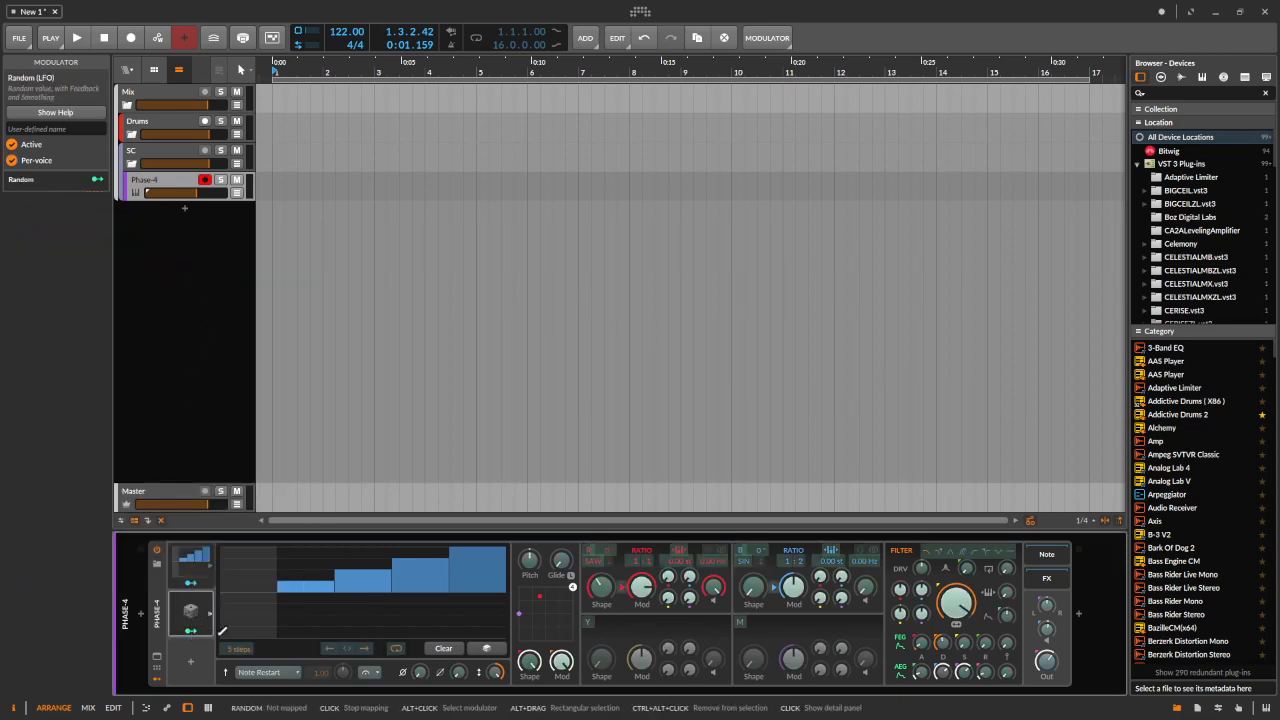
left_click_drag(420, 672, 420, 632)
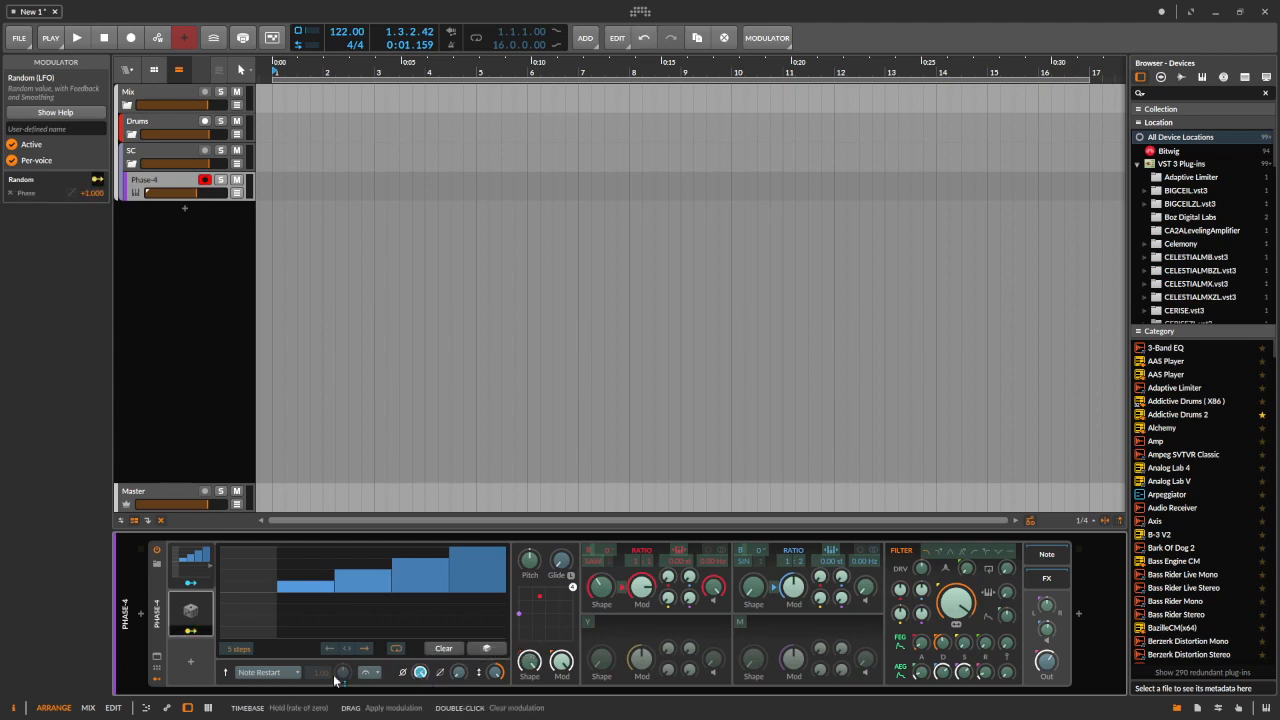
Open the Random modulator's panel, switch off its polyphonic mode, and set its rate to Hold (rate of zero)
left_click(187, 632)
left_click(208, 611)
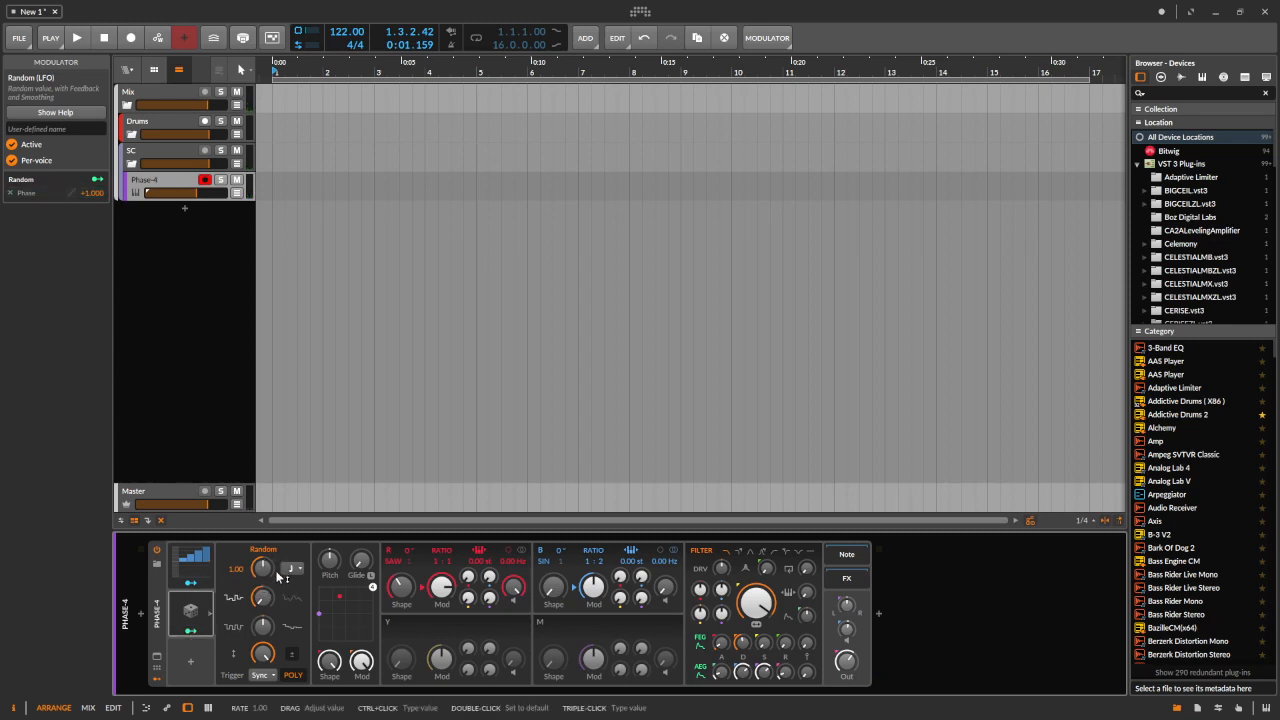
left_click(297, 679)
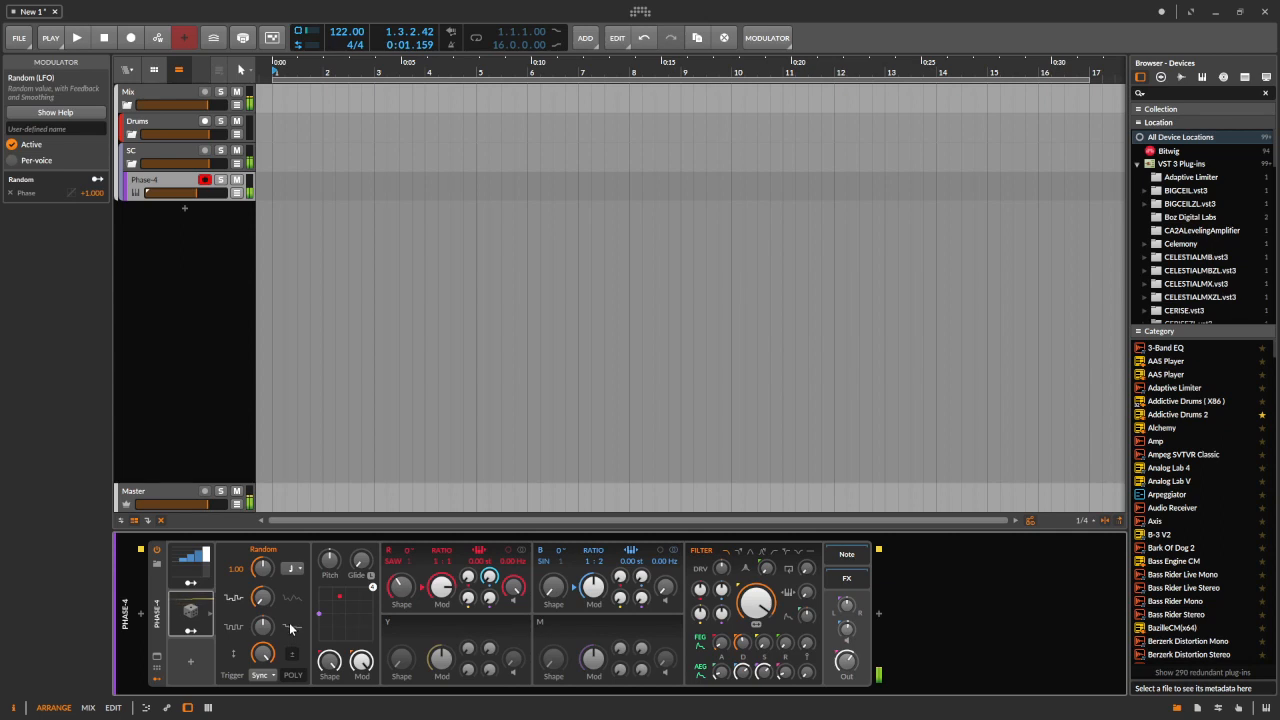
left_click(296, 570)
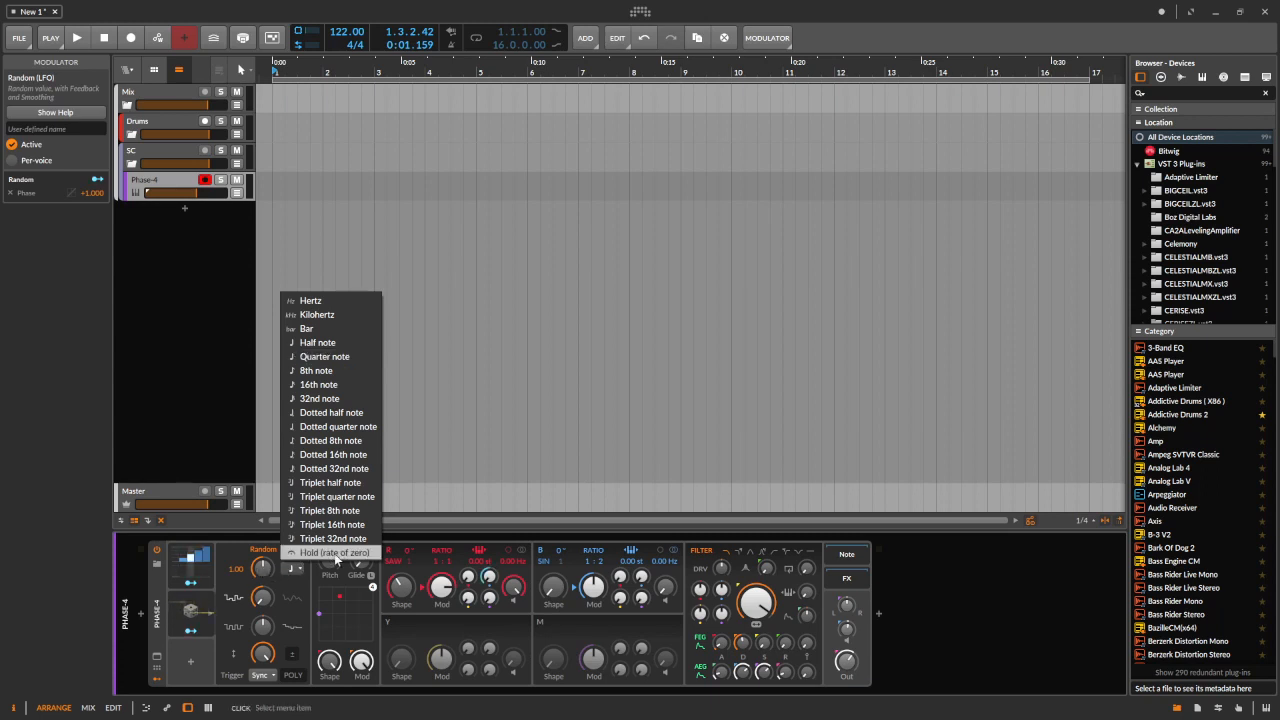
left_click(335, 555)
Cycle the Random modulator's trigger mode through Note, Free and Sync, ending on Note
left_click(268, 676)
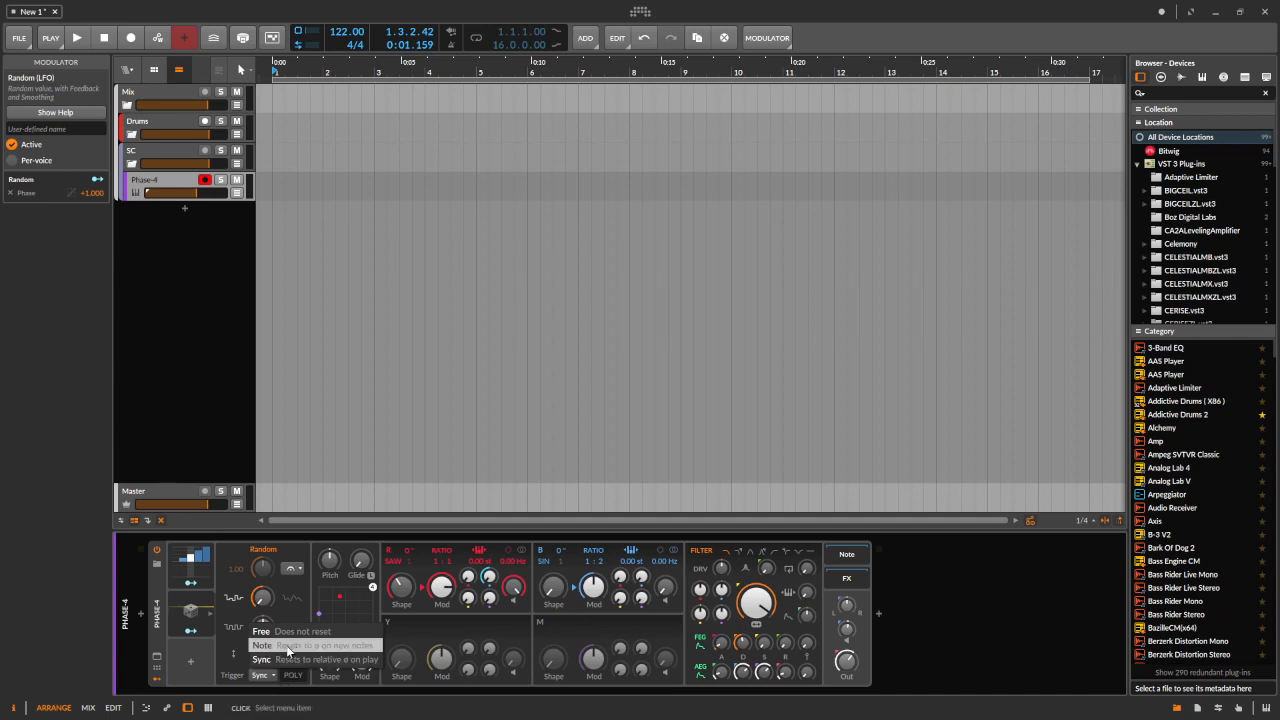
left_click(286, 646)
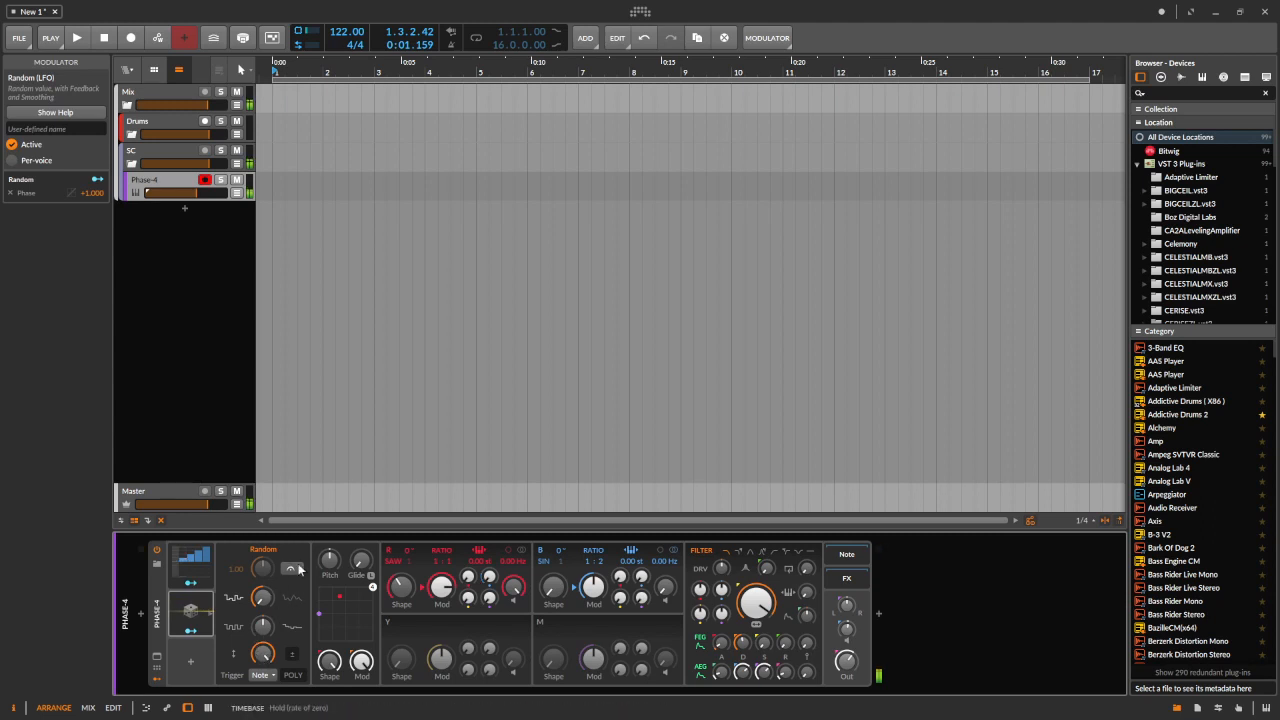
left_click(265, 676)
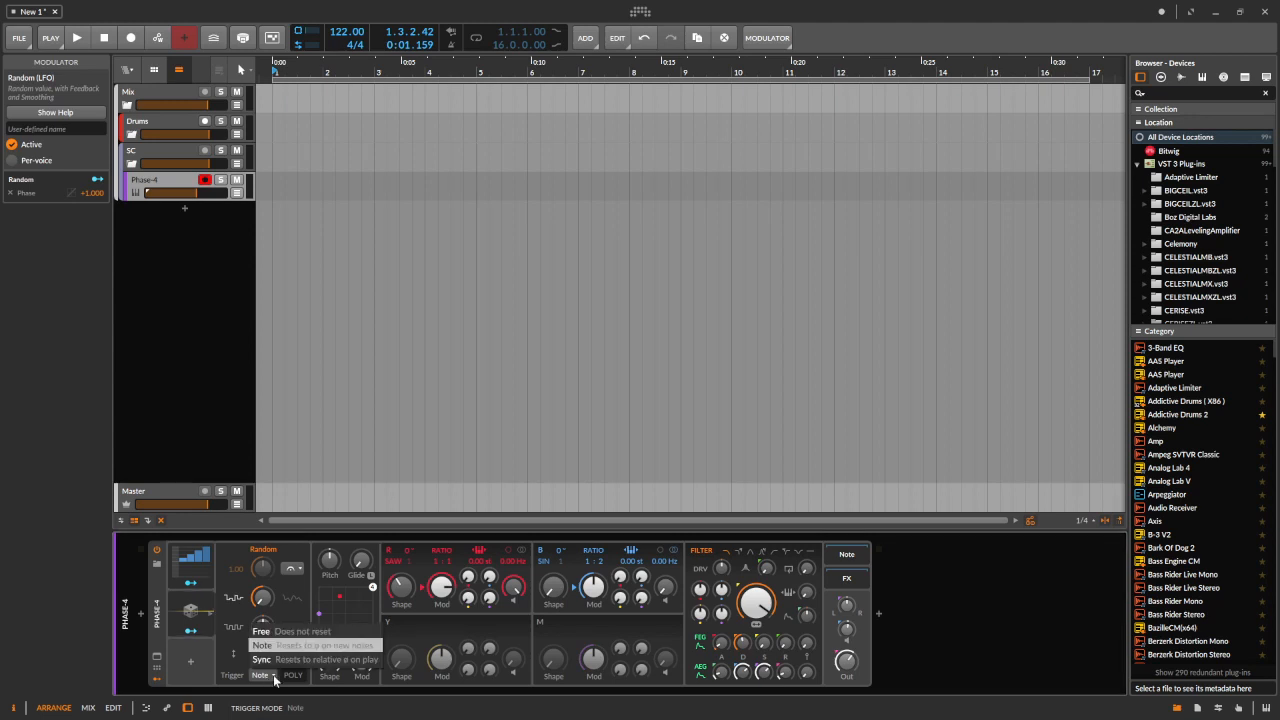
left_click(262, 632)
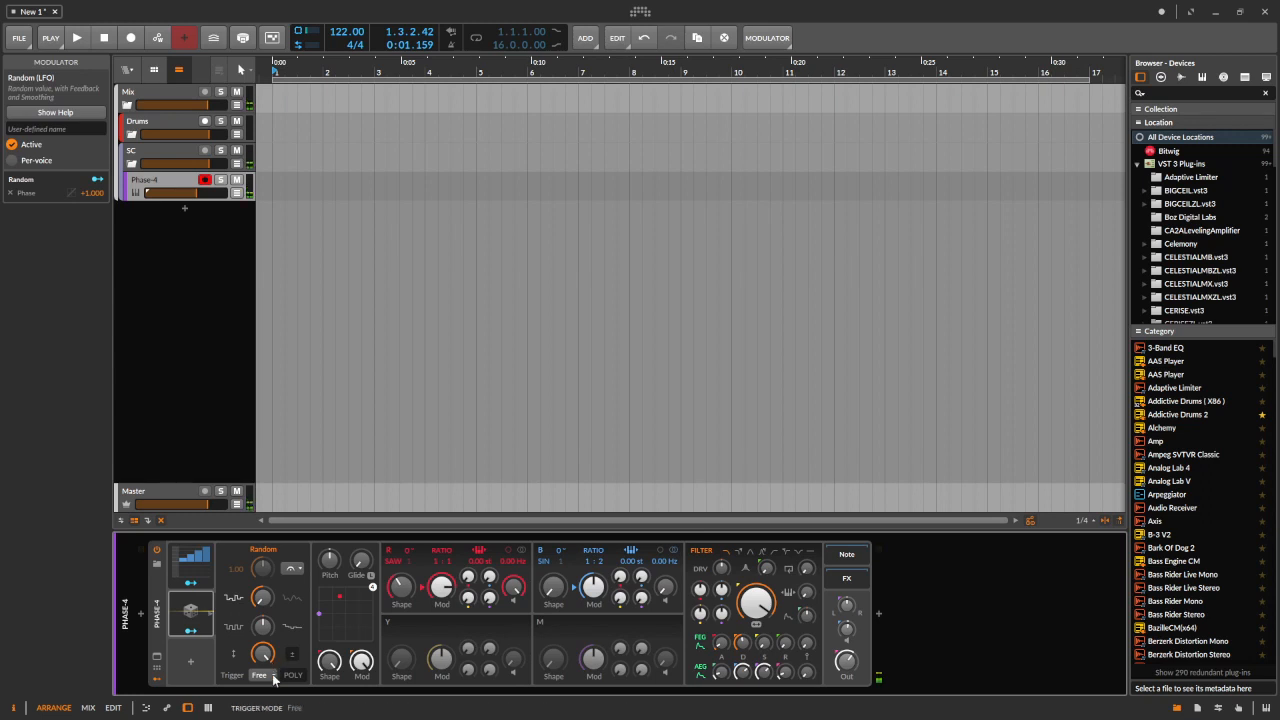
left_click(274, 677)
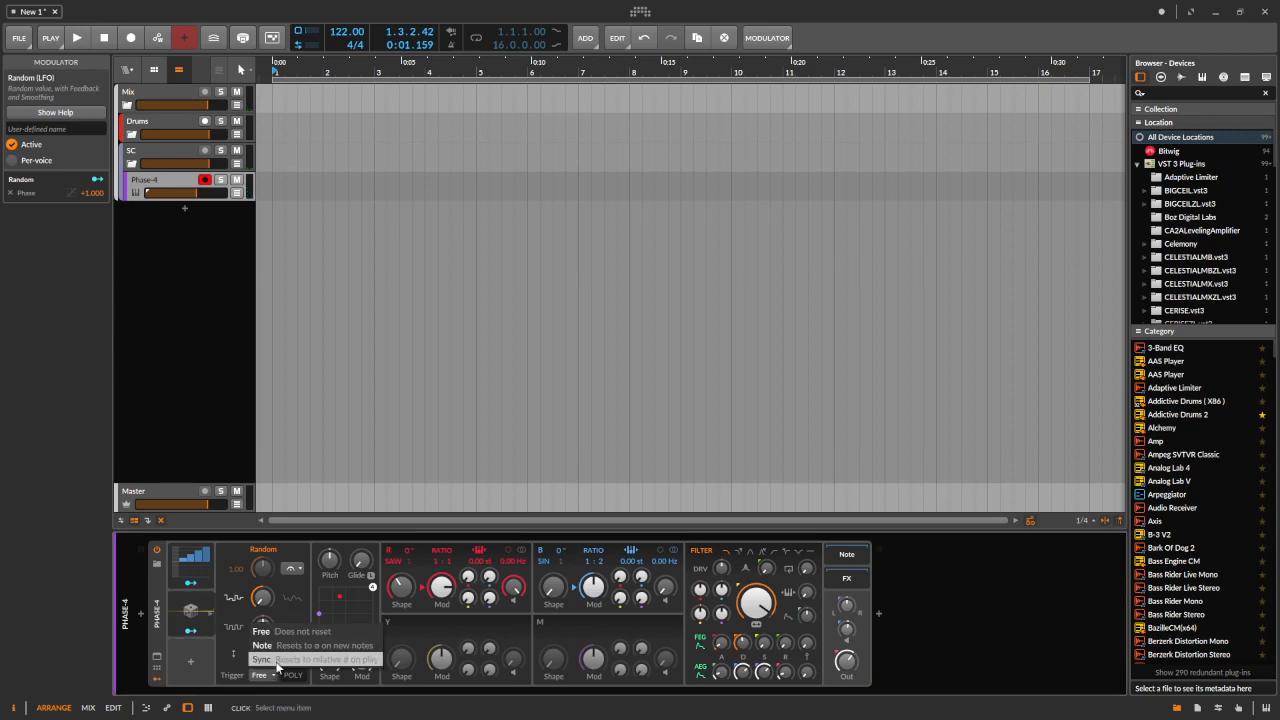
left_click(278, 661)
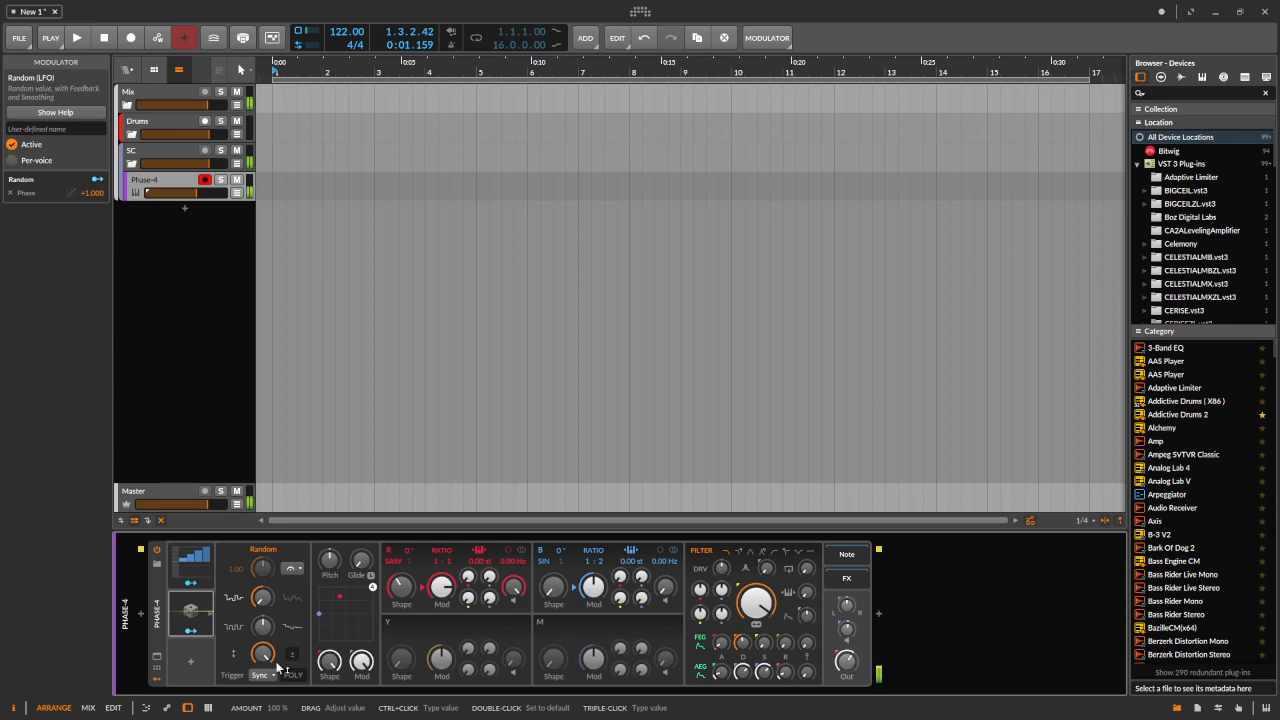
left_click(259, 676)
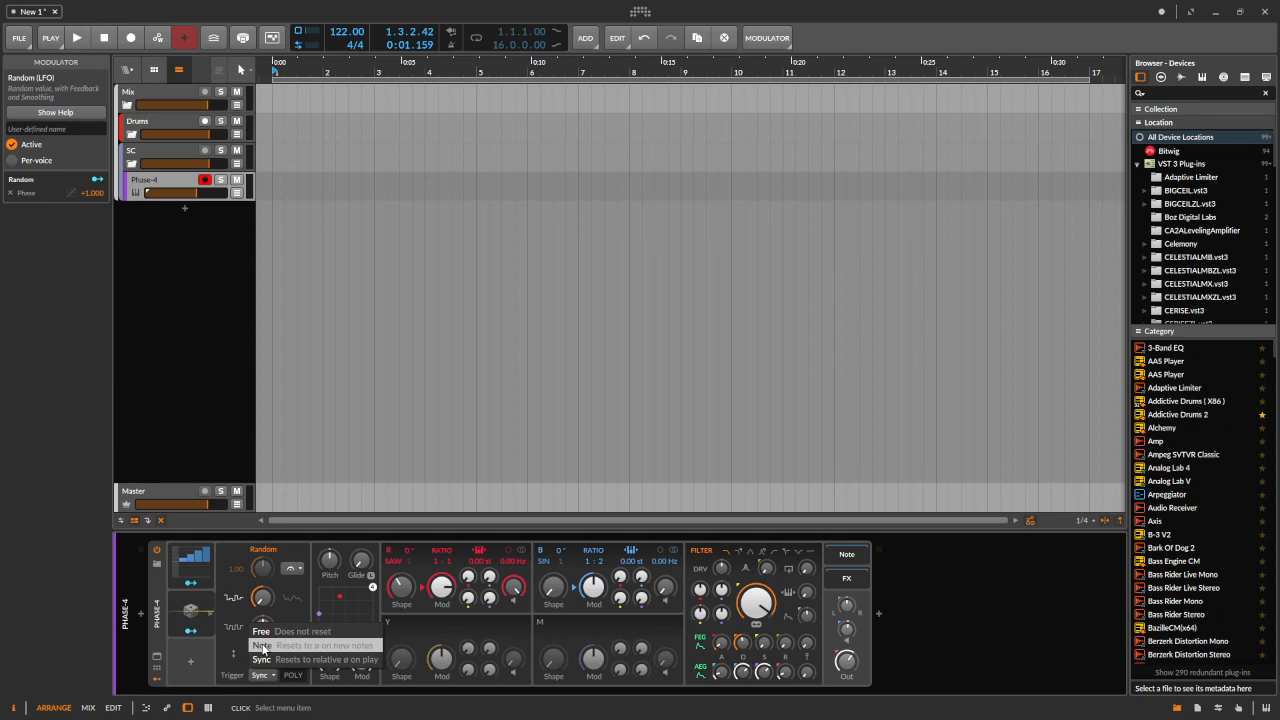
left_click(262, 646)
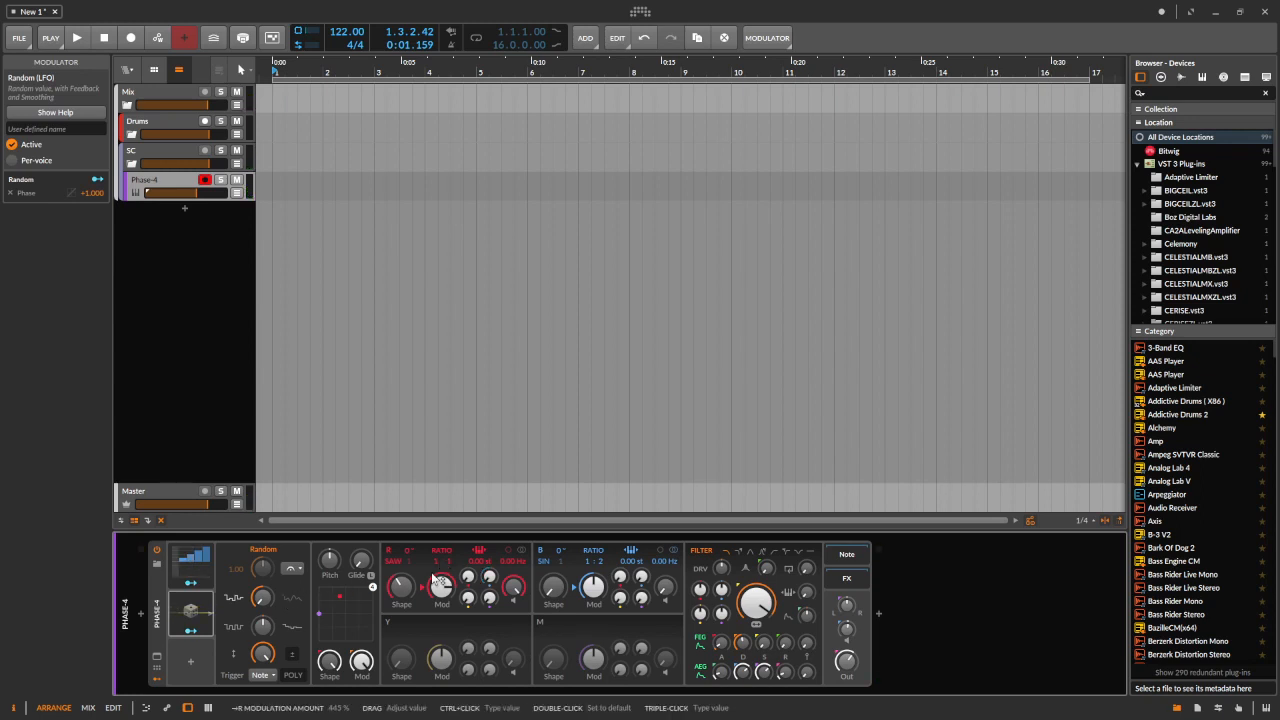
Switch back to the Steps modulator and increase its sequence length to 12 steps
left_click(193, 570)
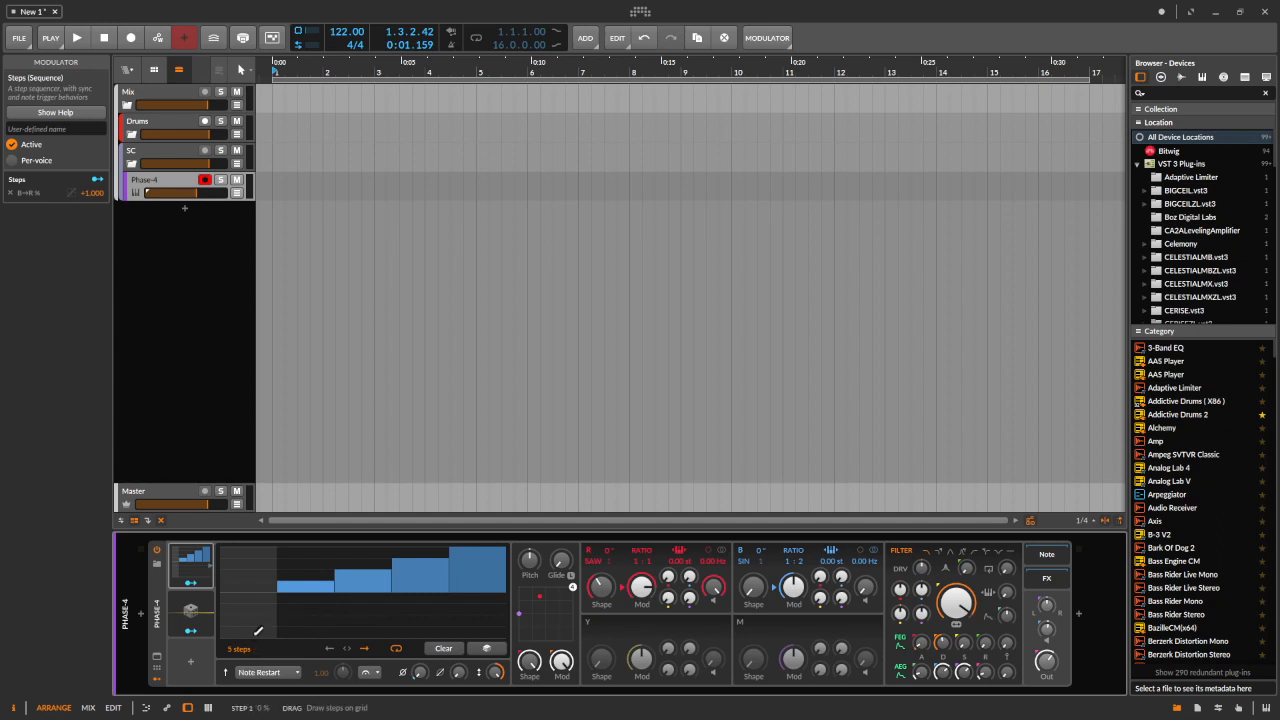
left_click(203, 607)
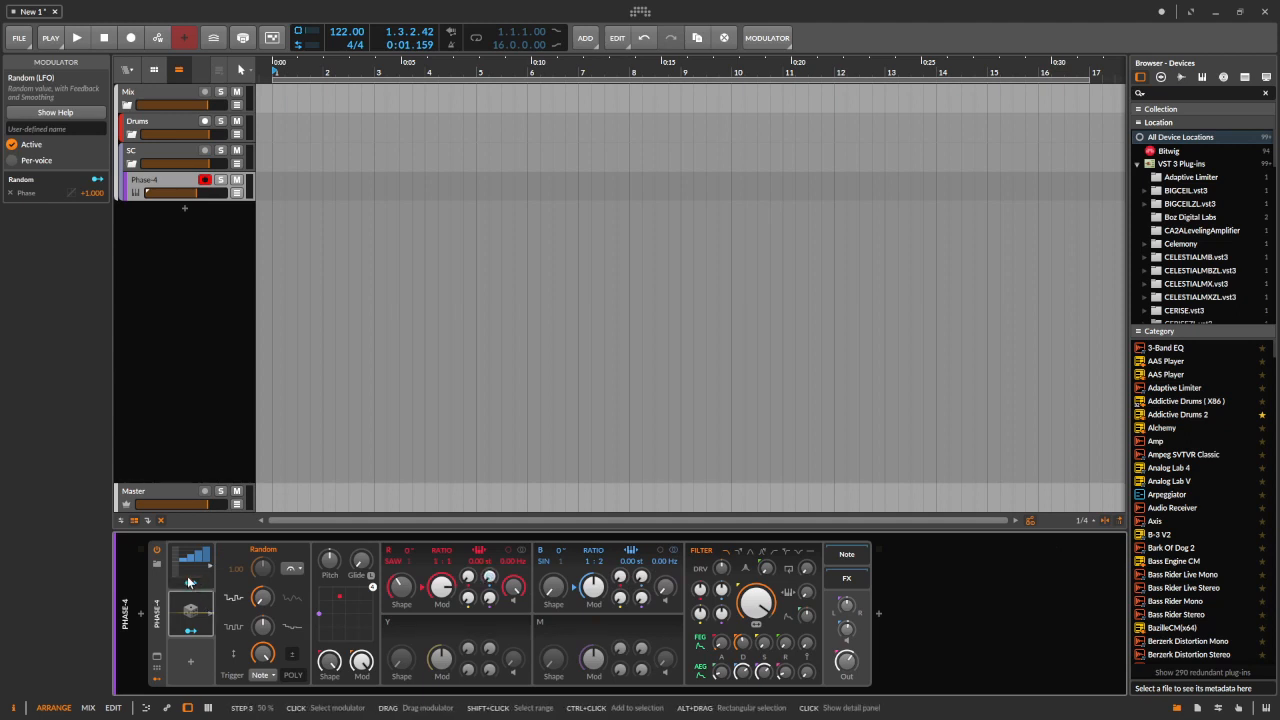
left_click(190, 580)
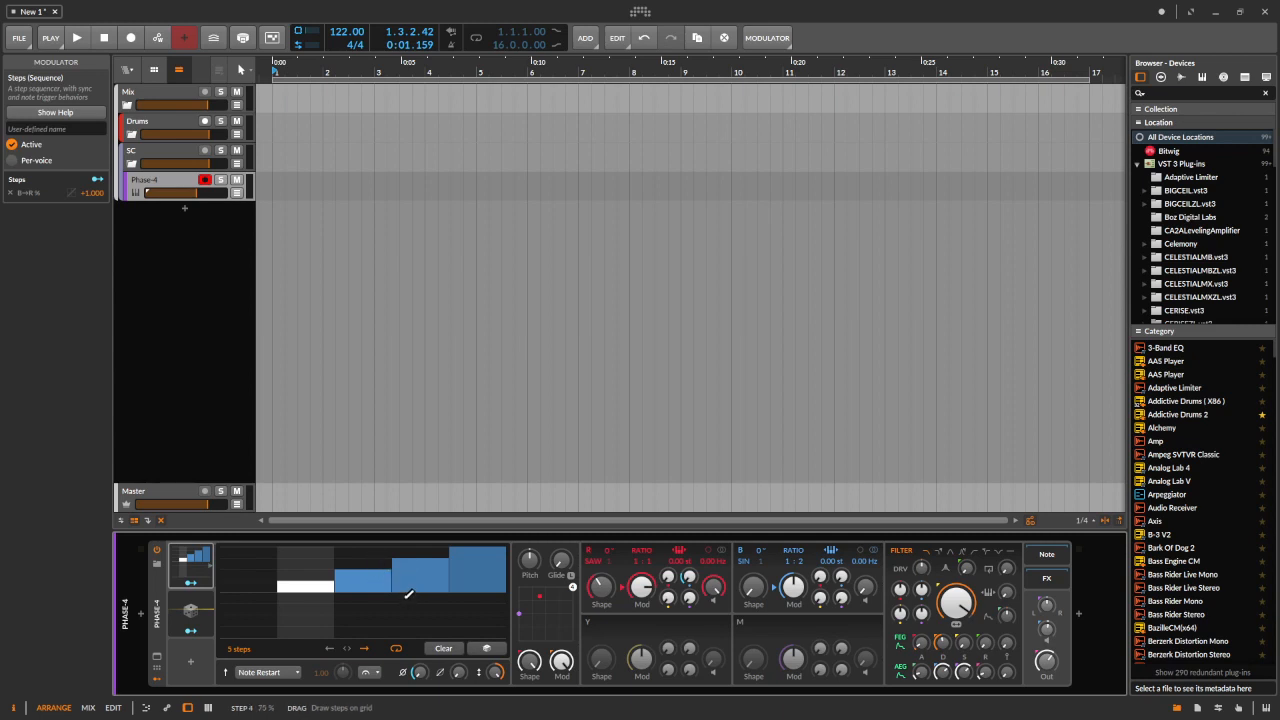
left_click_drag(231, 655, 231, 595)
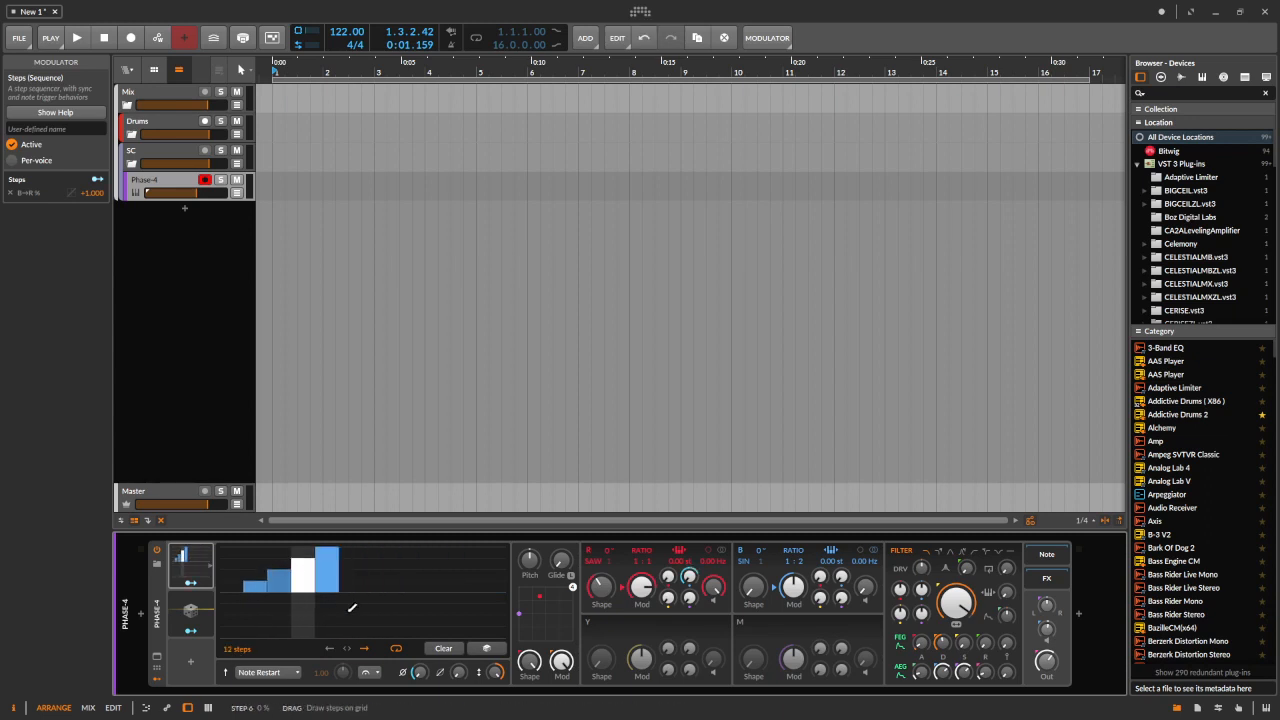
Generate a Sine shape across the Steps modulator's steps
right_click(350, 612)
mouse_move(395, 679)
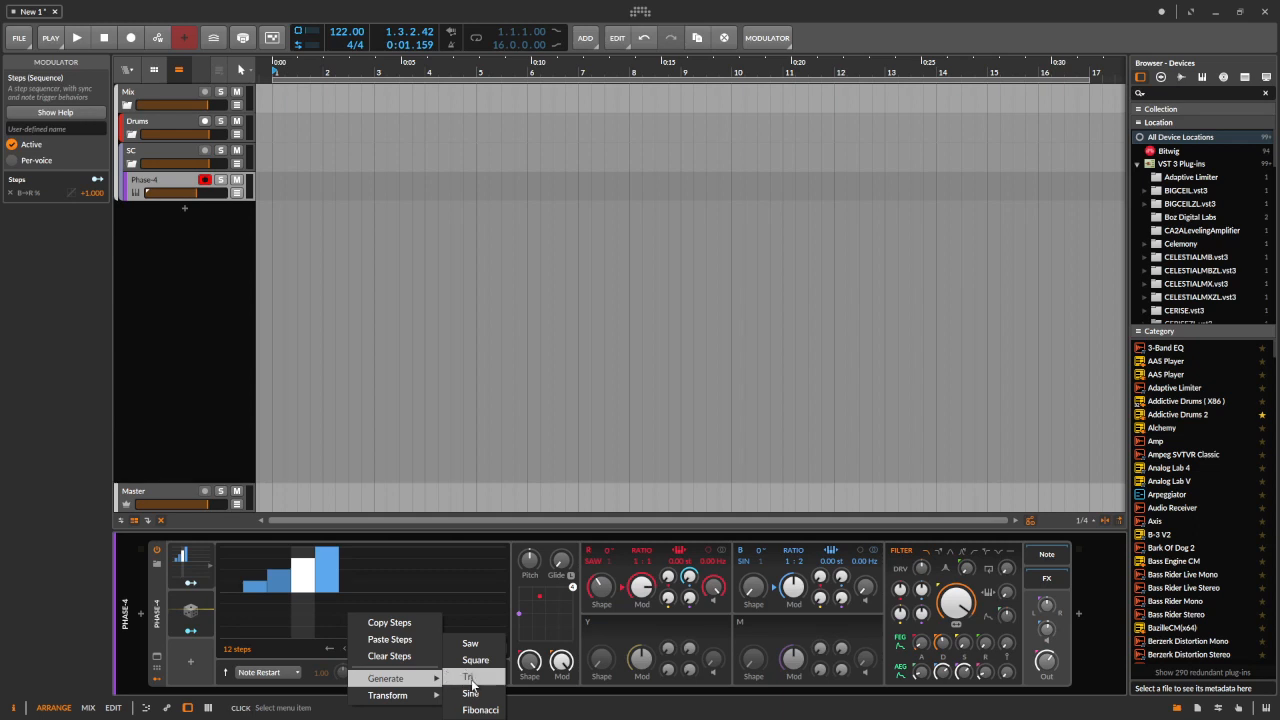
left_click(475, 690)
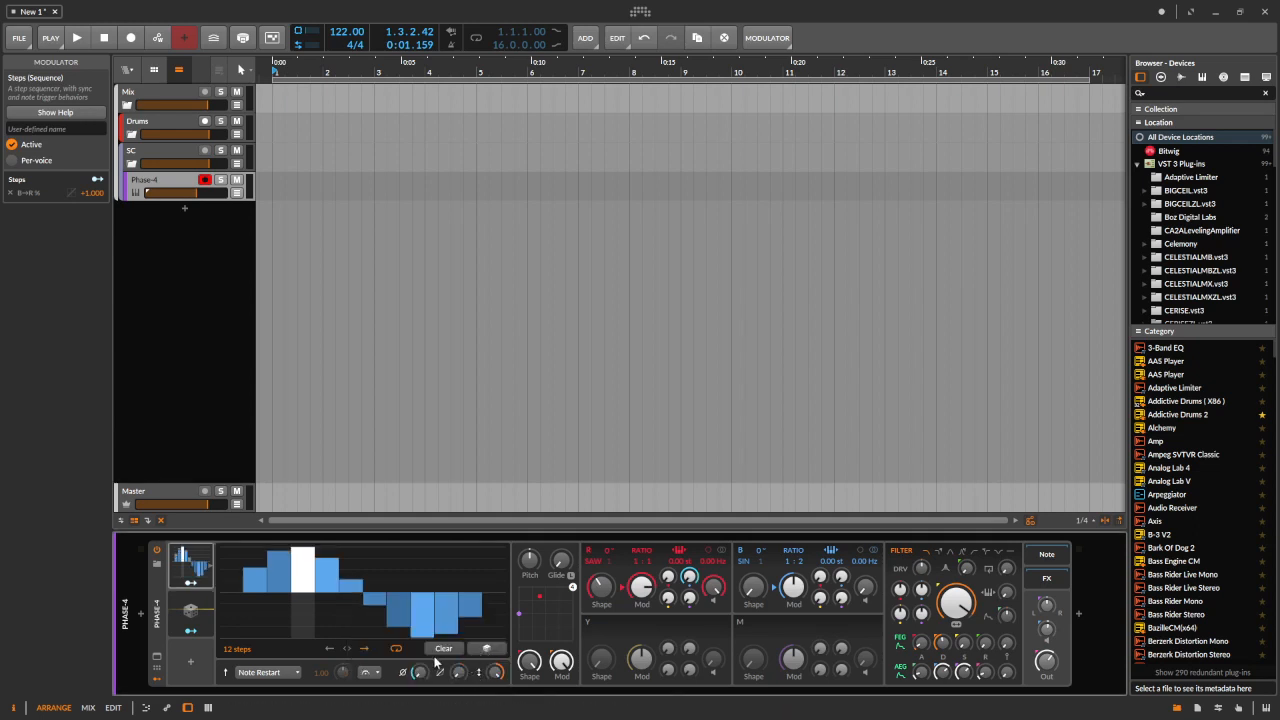
Transform the Steps pattern with Positive Shift
right_click(352, 627)
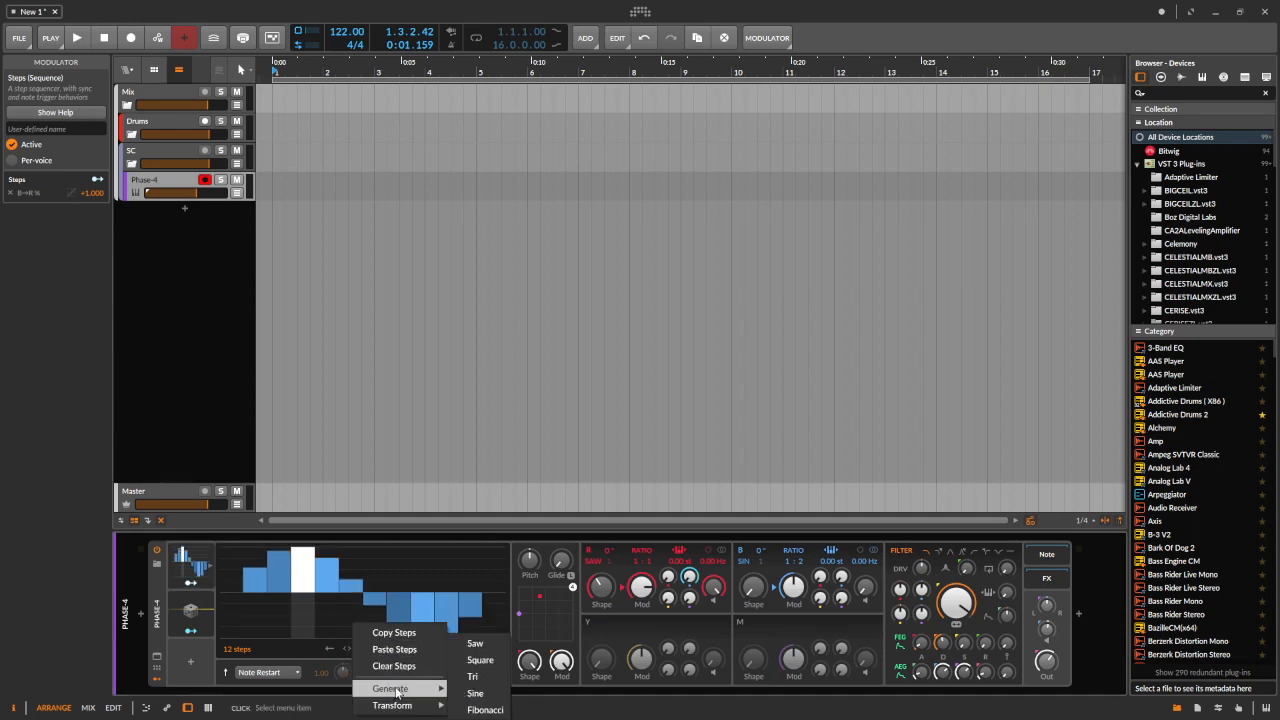
mouse_move(428, 706)
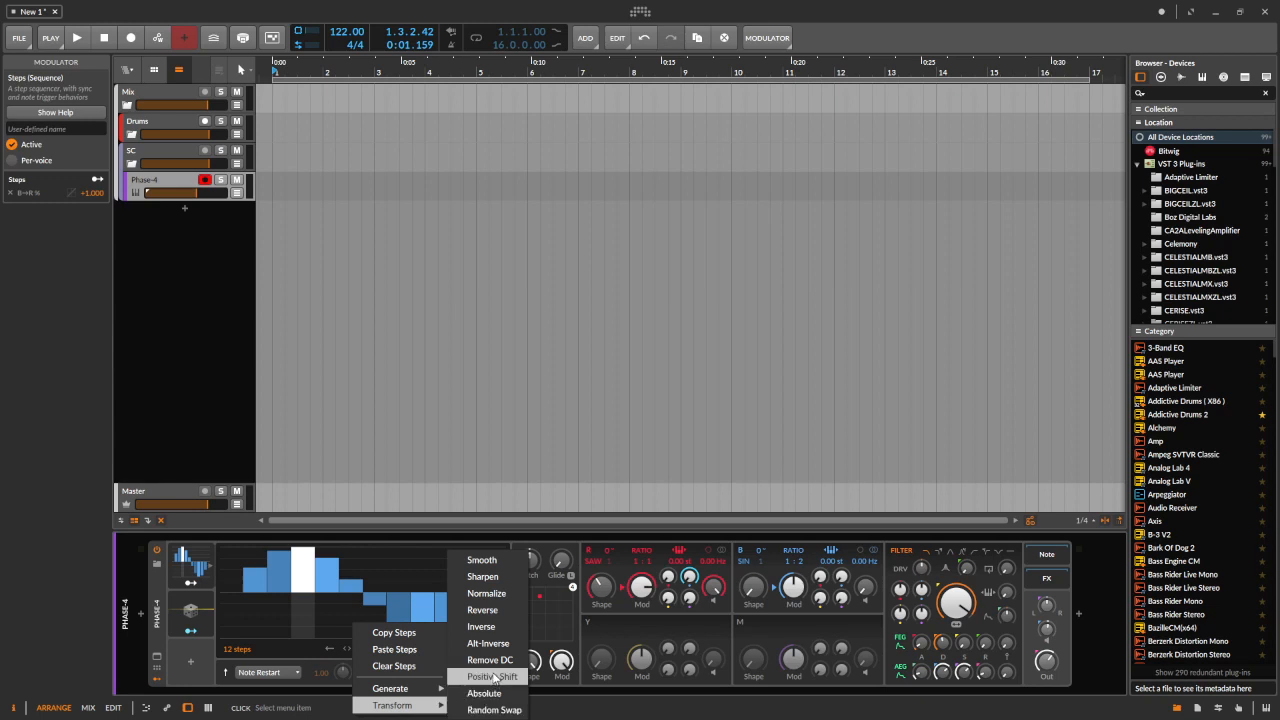
left_click(494, 677)
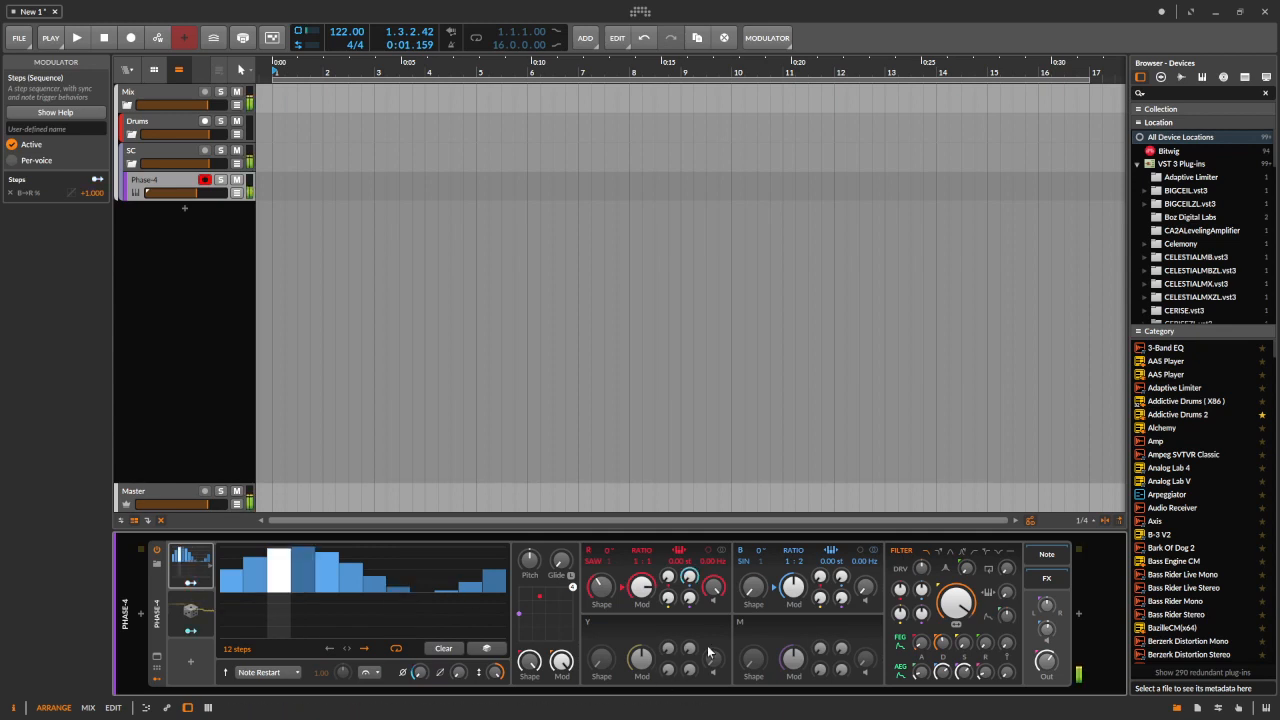
Insert a Delay TAPE-201 effect after Phase-4 by searching for del
left_click(1078, 615)
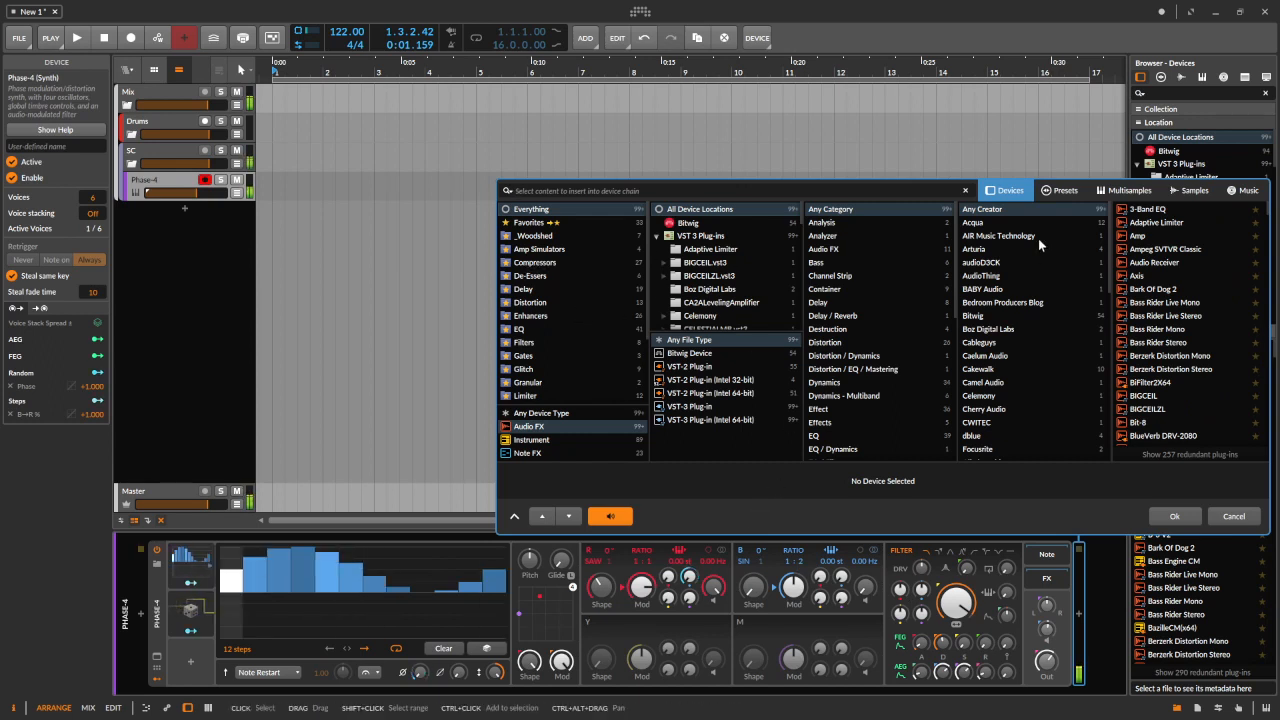
type("del")
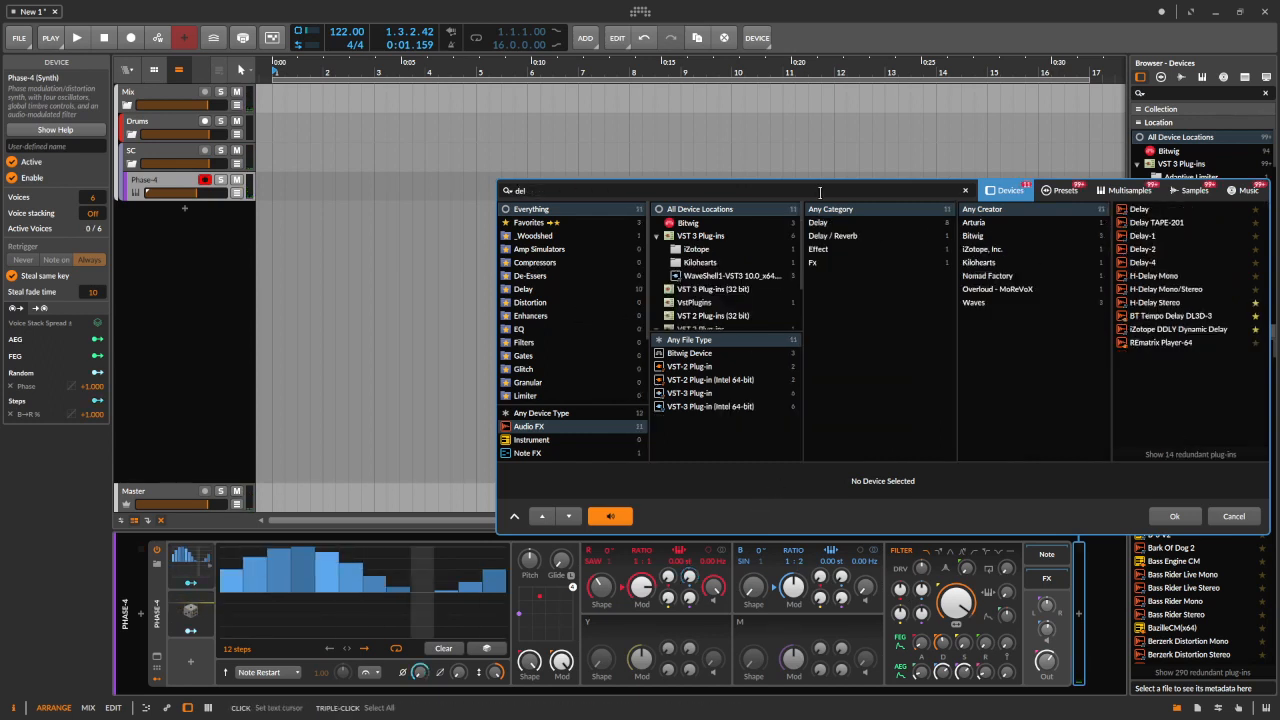
double_click(1160, 222)
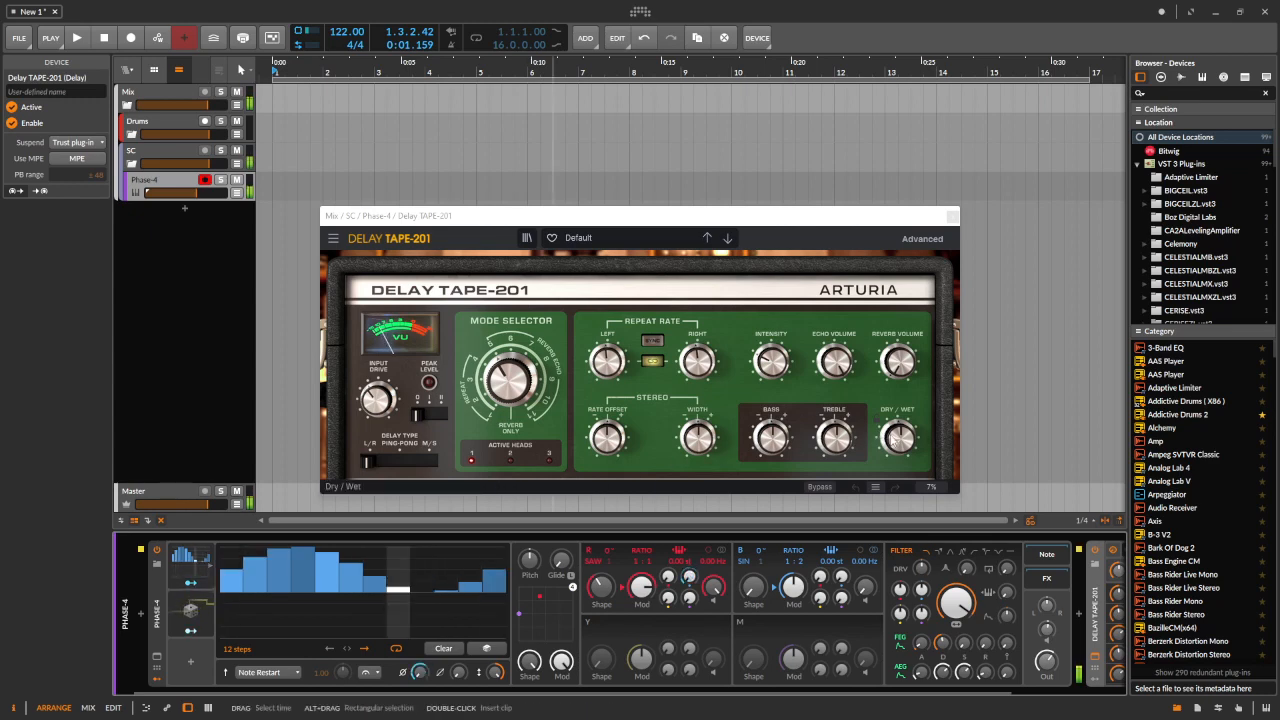
Set the Delay TAPE-201's Dry/Wet to about 0.544
scroll(1014, 592, "down", 3)
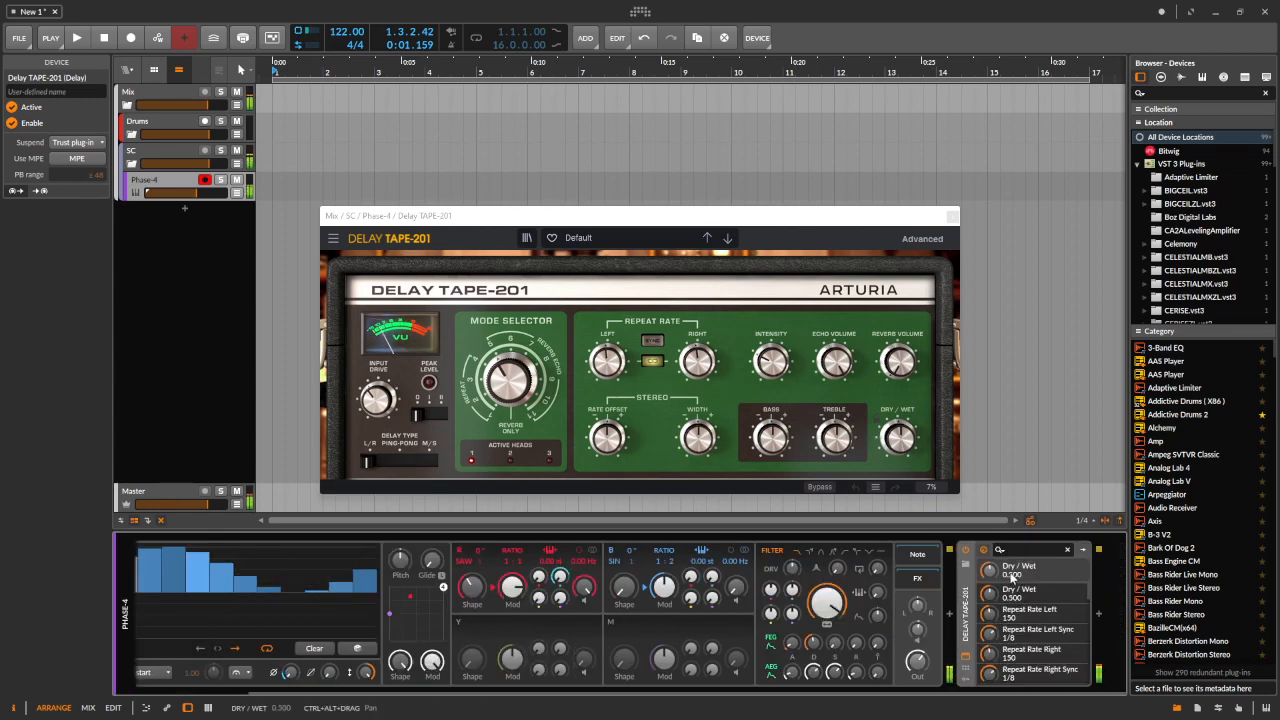
left_click_drag(989, 570, 989, 630)
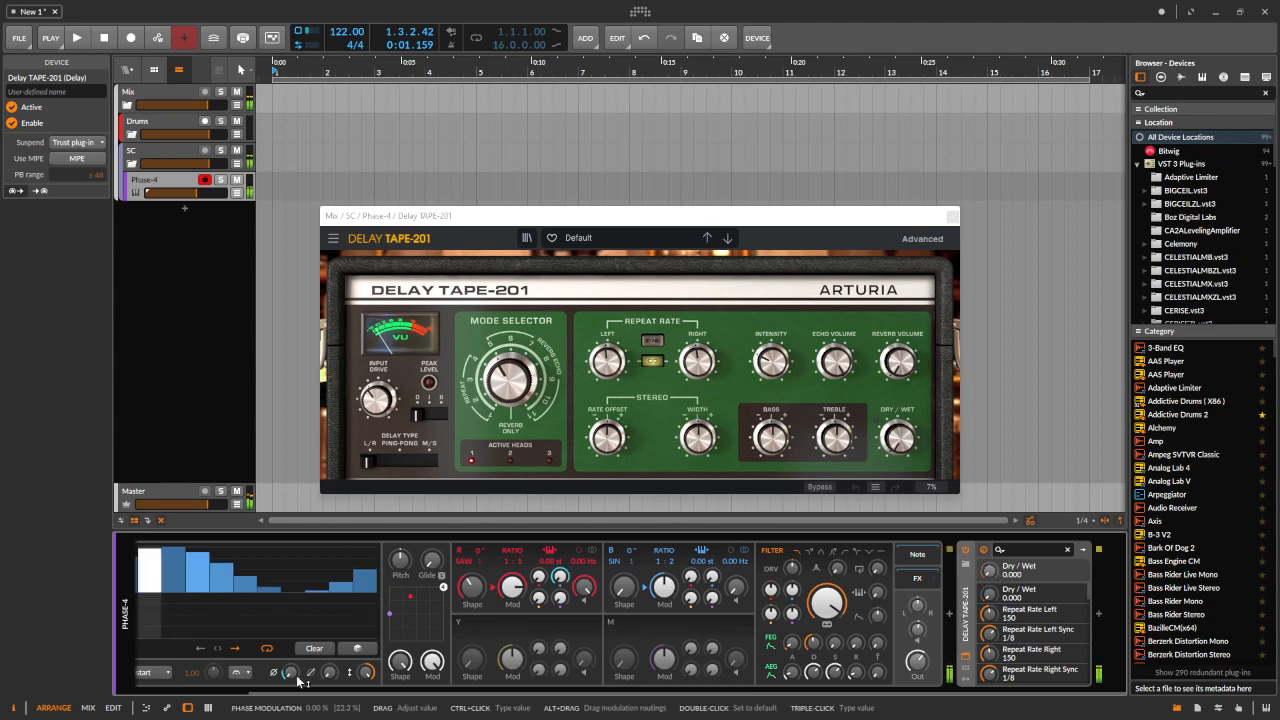
scroll(285, 665, "up", 2)
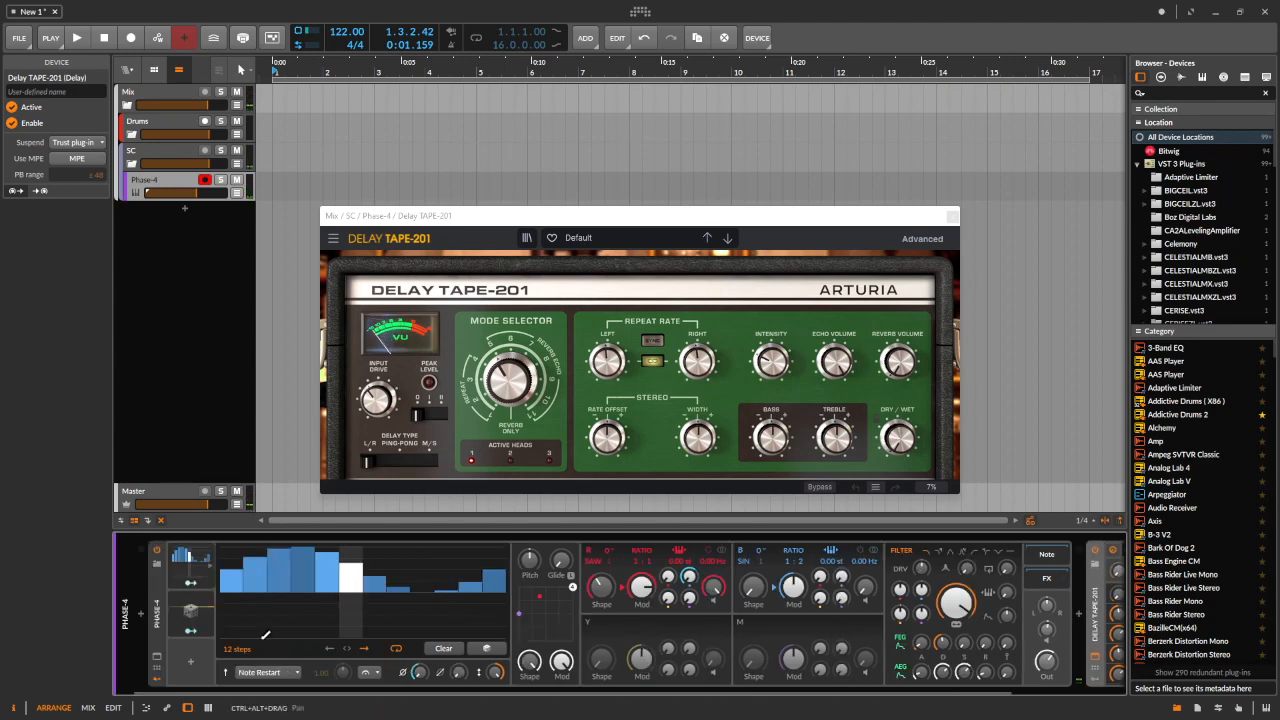
scroll(465, 590, "down", 2)
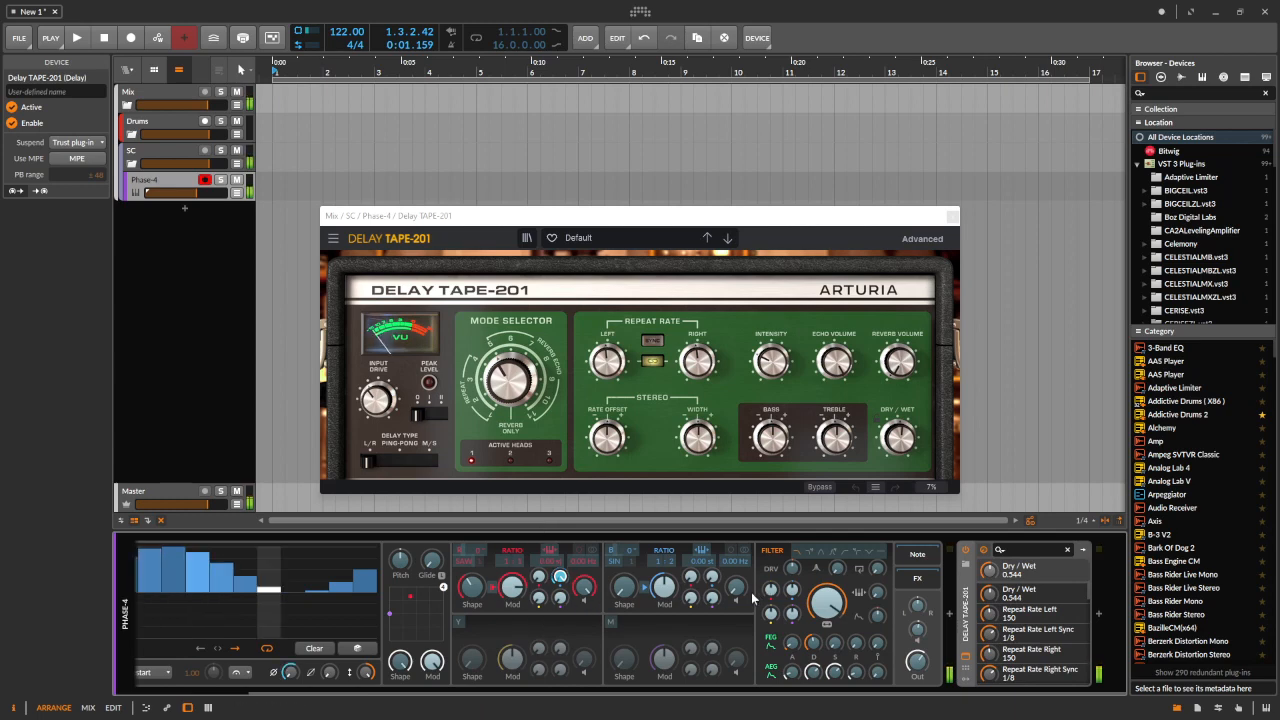
Route the Steps modulator to an oscillator B knob in Phase-4 and close the delay plugin window
left_click_drag(736, 587, 736, 558)
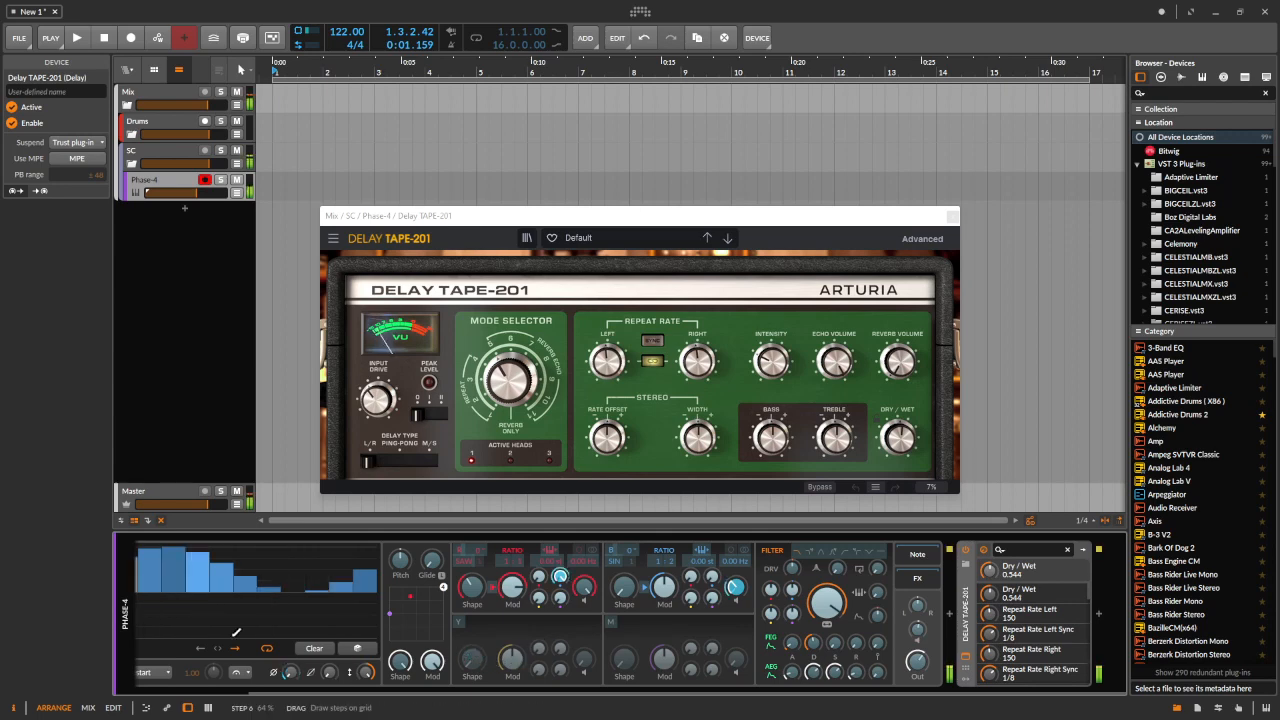
scroll(236, 632, "left", 2)
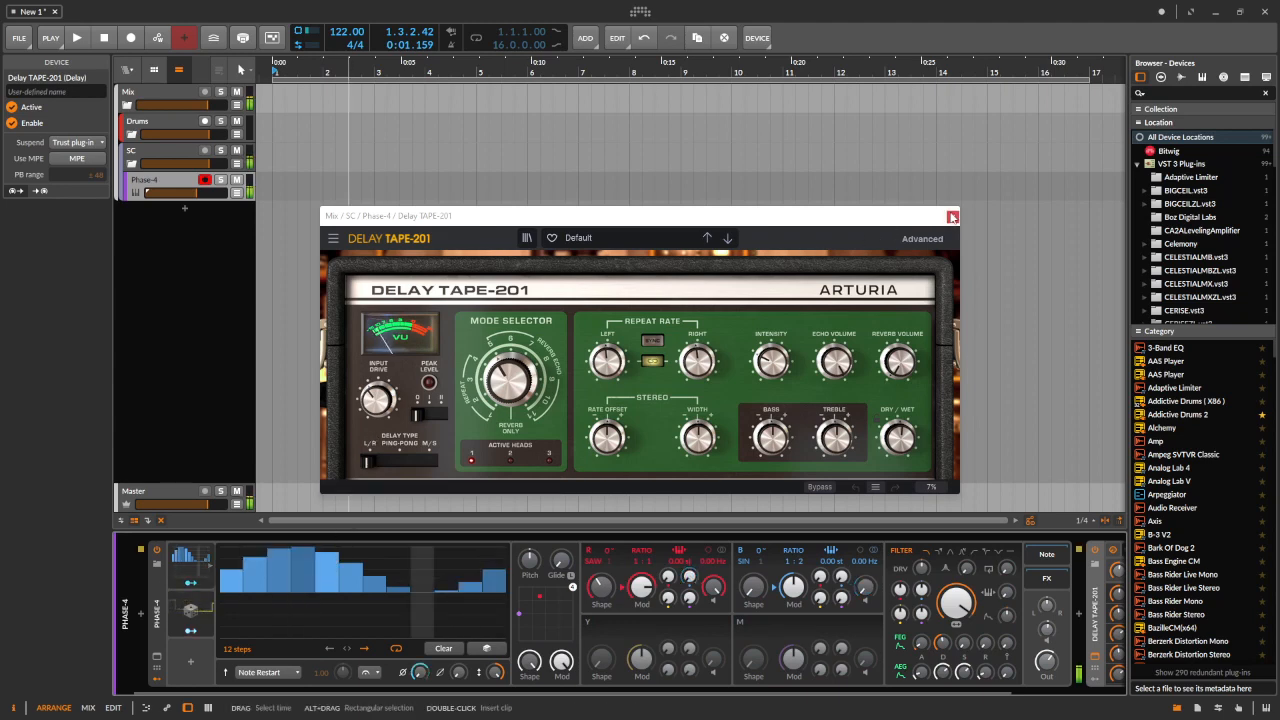
left_click(953, 217)
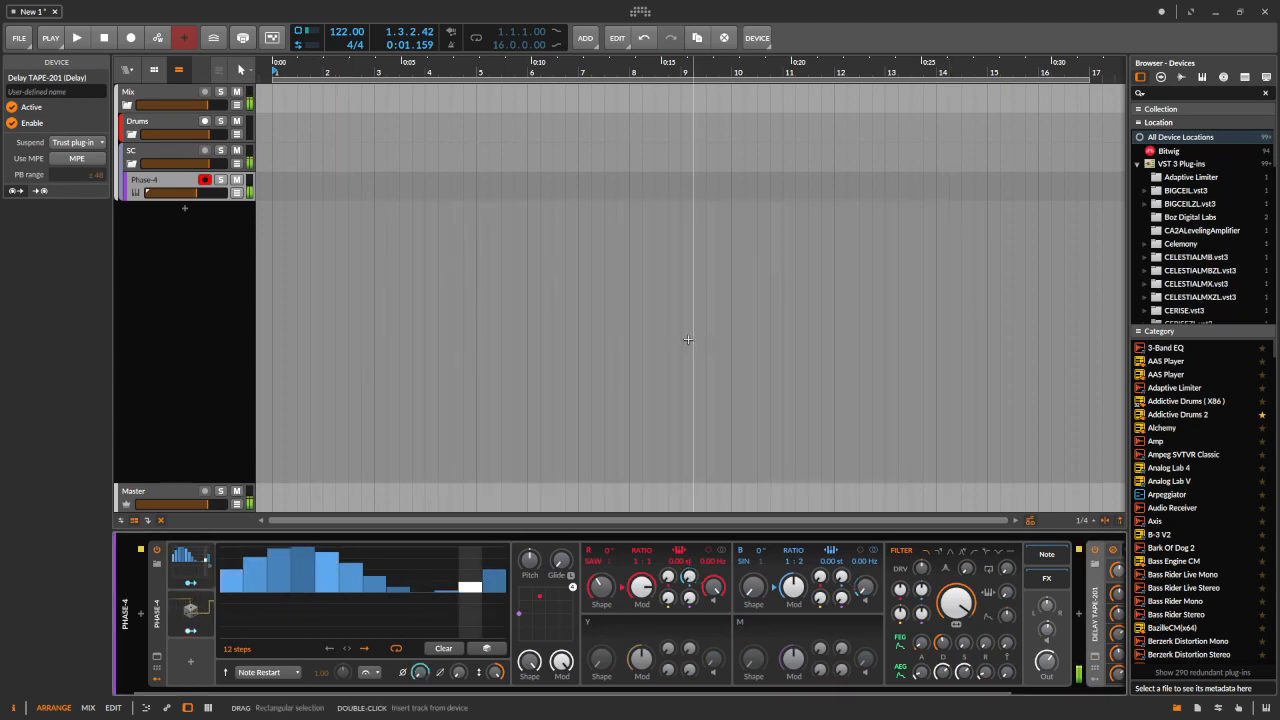